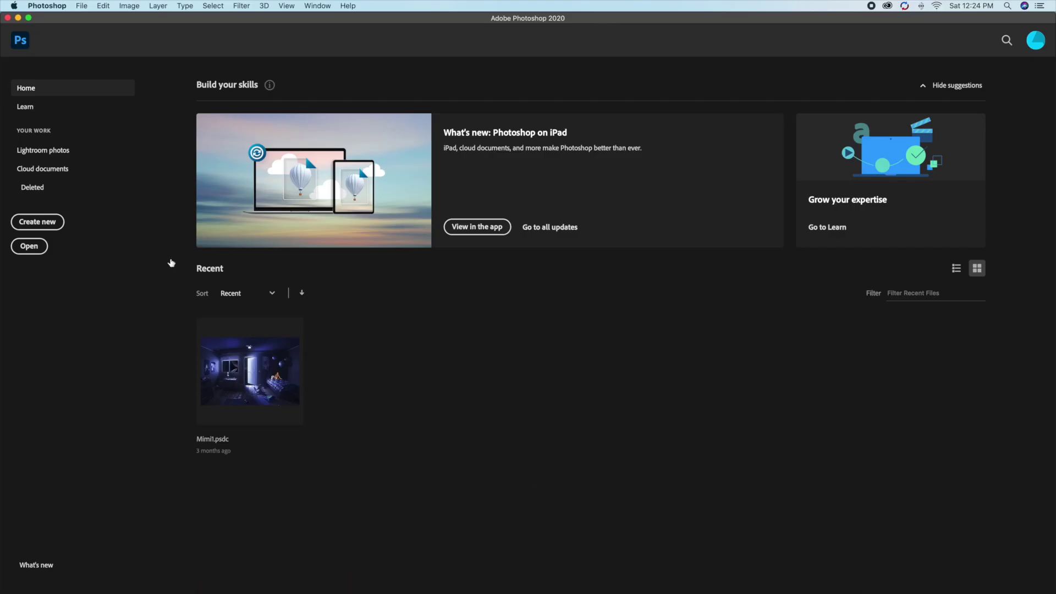
Step: Create a new 1280 × 1280 px RGB document with a white background
click(39, 223)
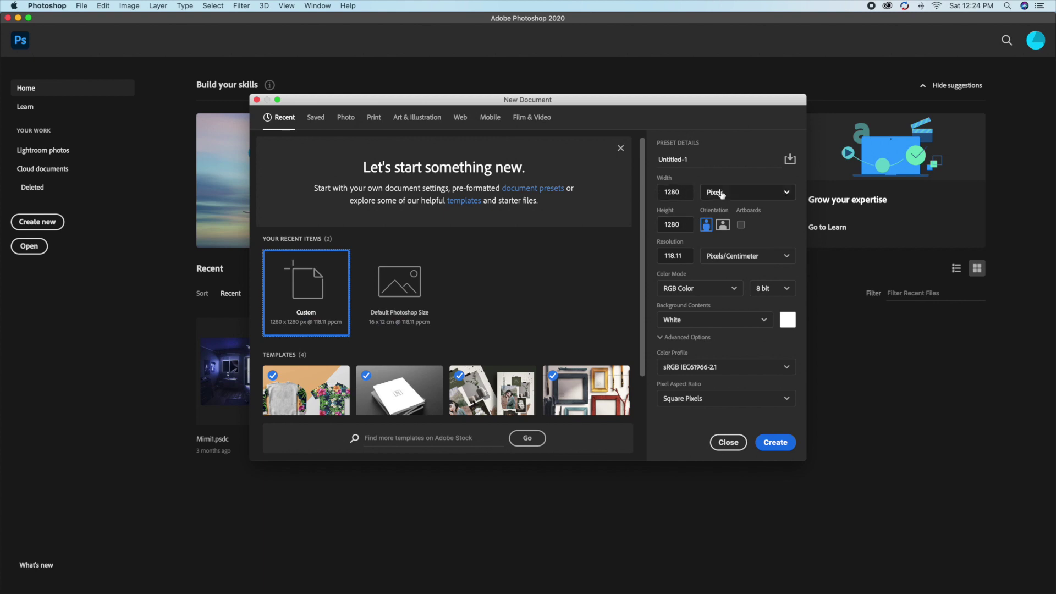
click(776, 442)
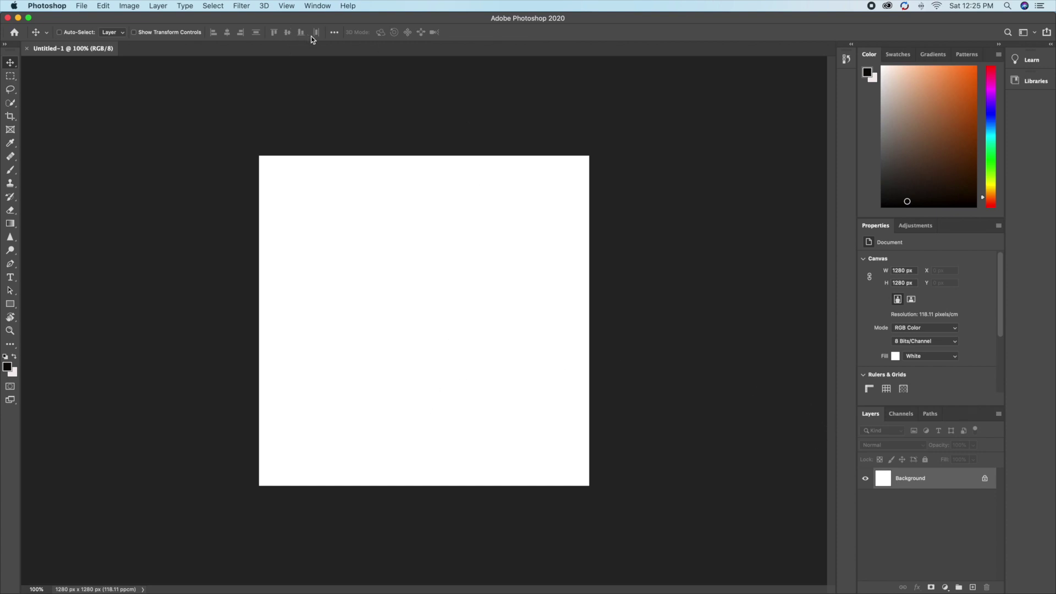
Step: Add a vertical guide at the 50% position of the canvas
click(287, 6)
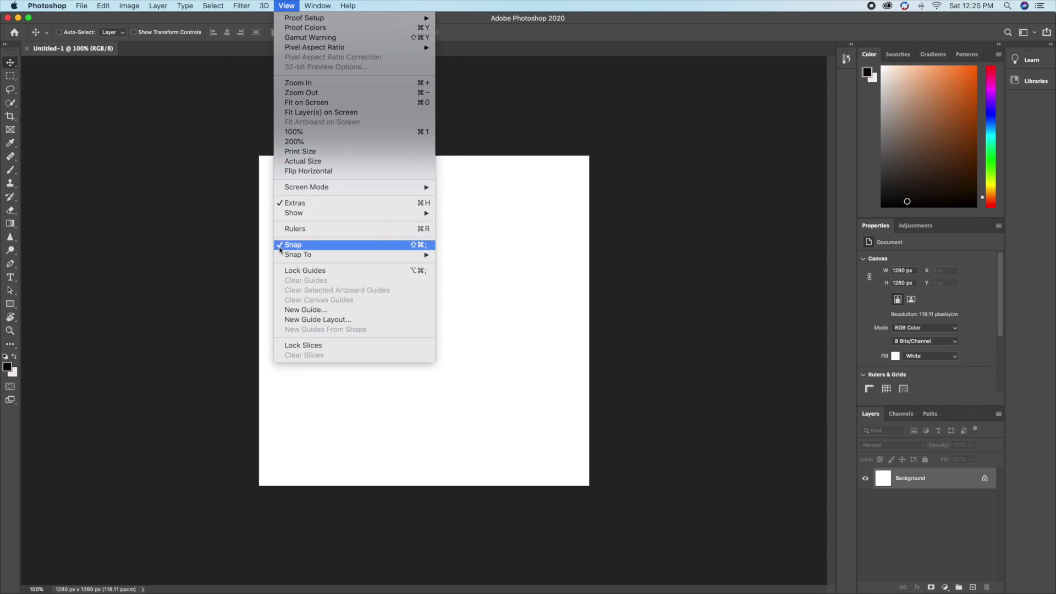
mouse_move(296, 256)
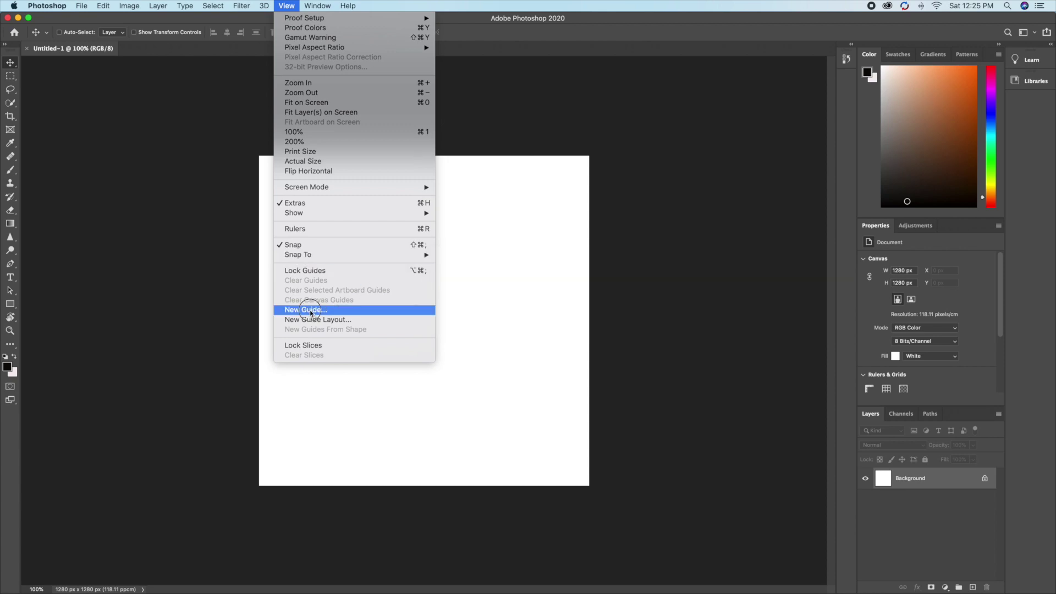
click(309, 311)
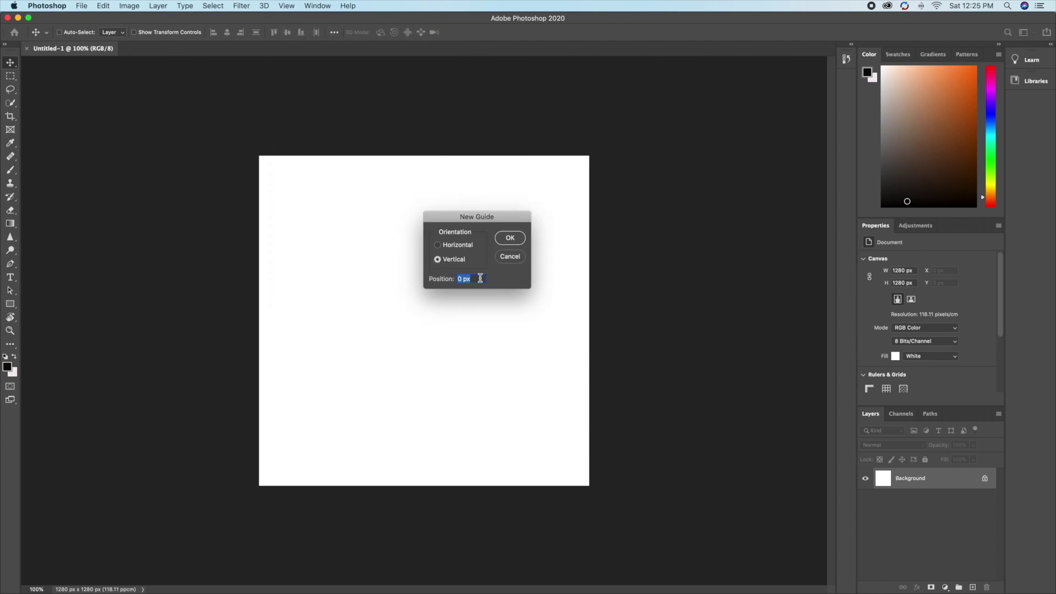
text(50%)
click(510, 242)
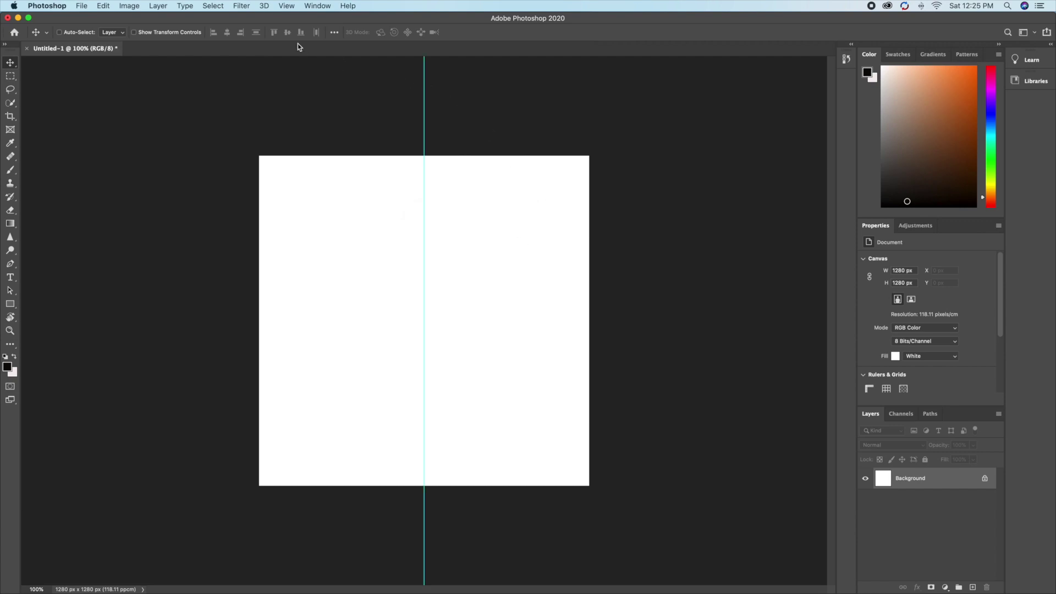
Step: Add a horizontal guide at the 50% position of the canvas
click(286, 6)
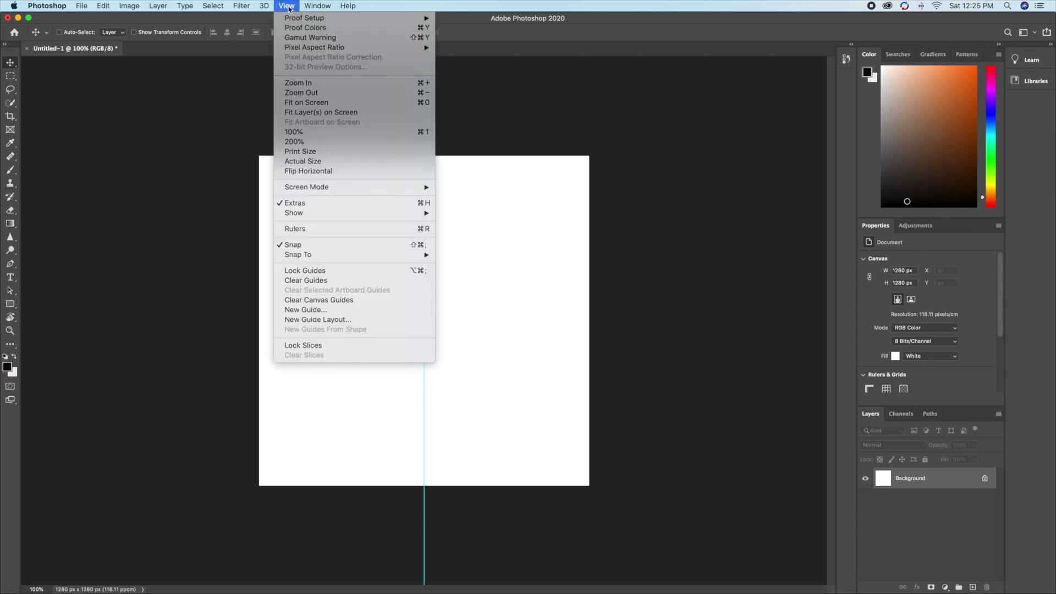
click(320, 311)
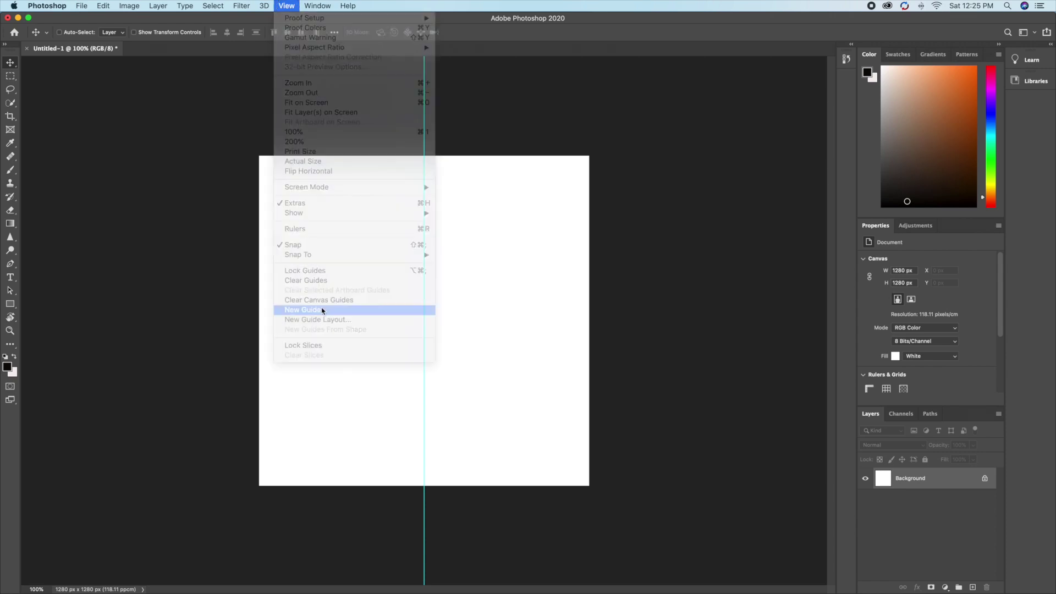
click(437, 246)
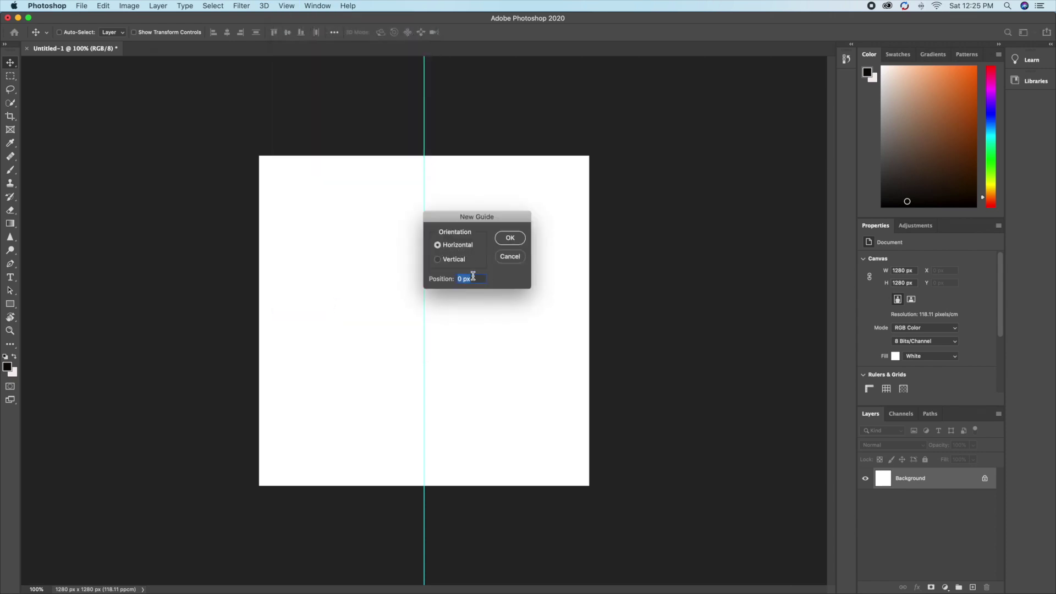
text(50%)
key(Return)
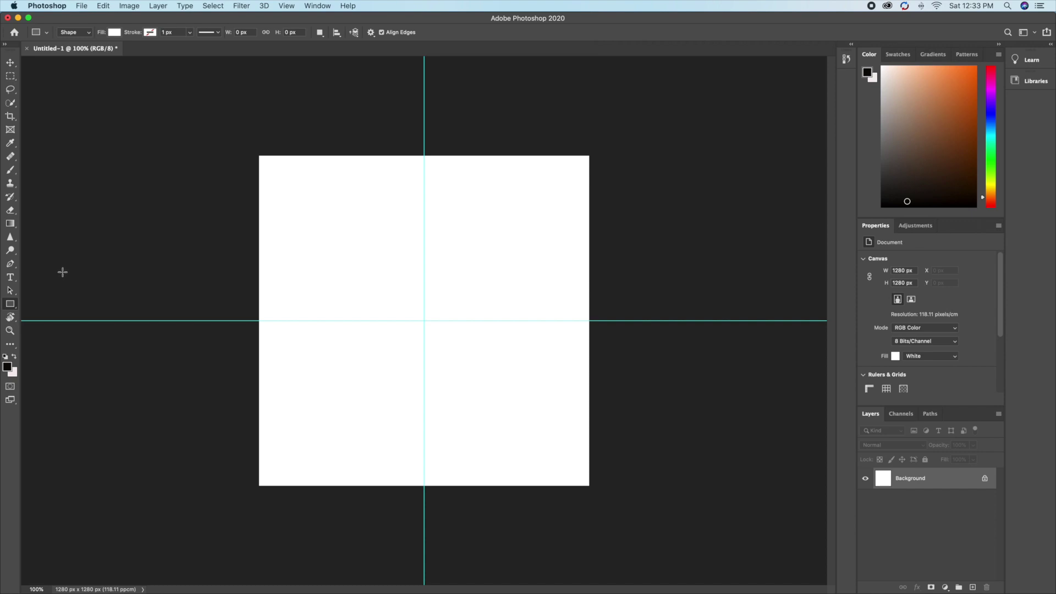
Step: Draw a circle about 480 px in diameter with the Ellipse tool, centred on the intersection of the two guides
click(10, 306)
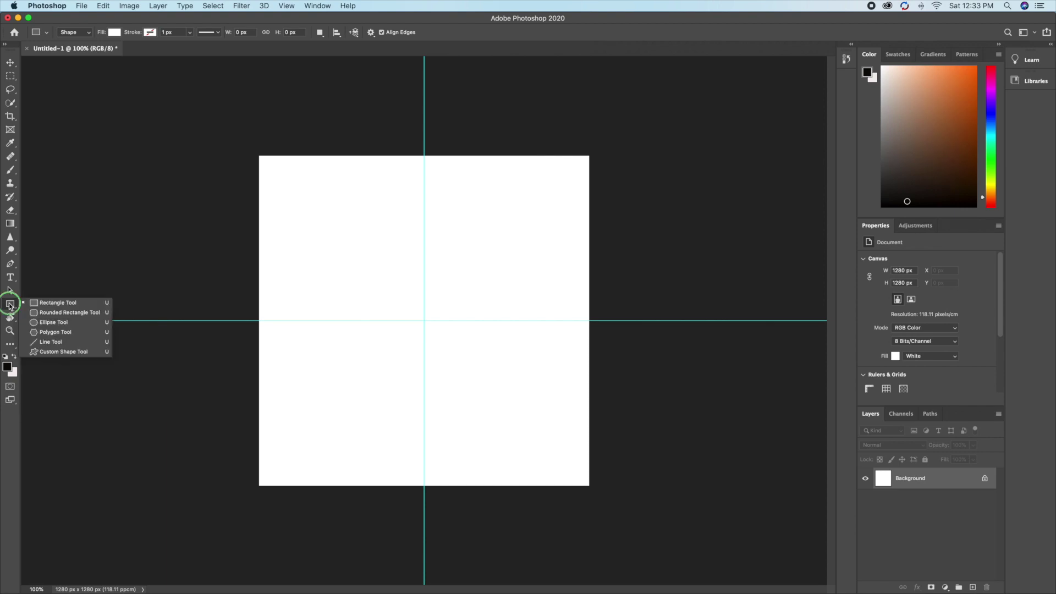
click(57, 324)
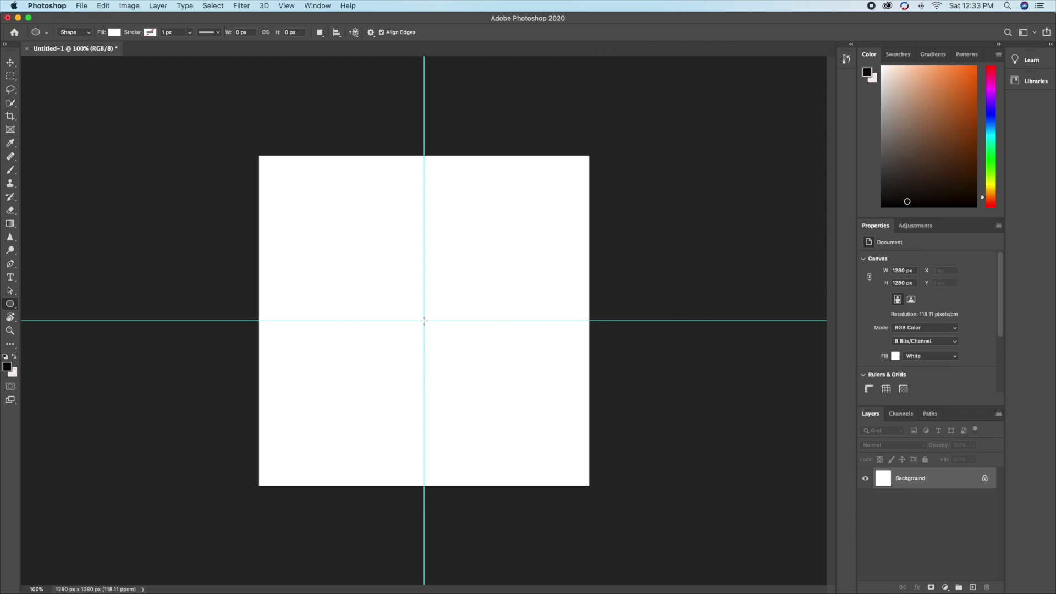
drag(423, 321, 483, 373)
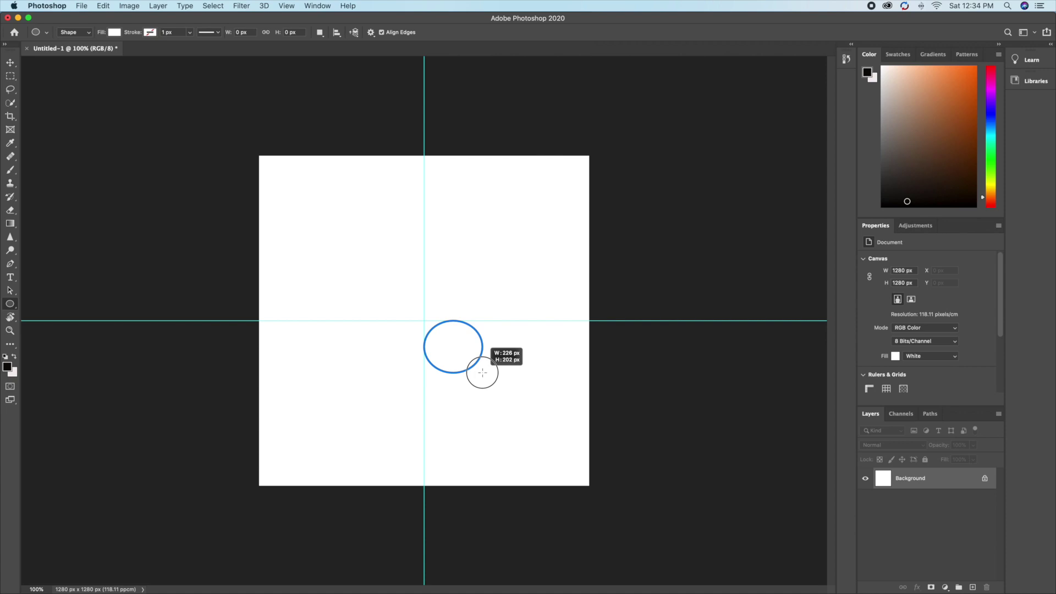
drag(482, 372, 486, 401)
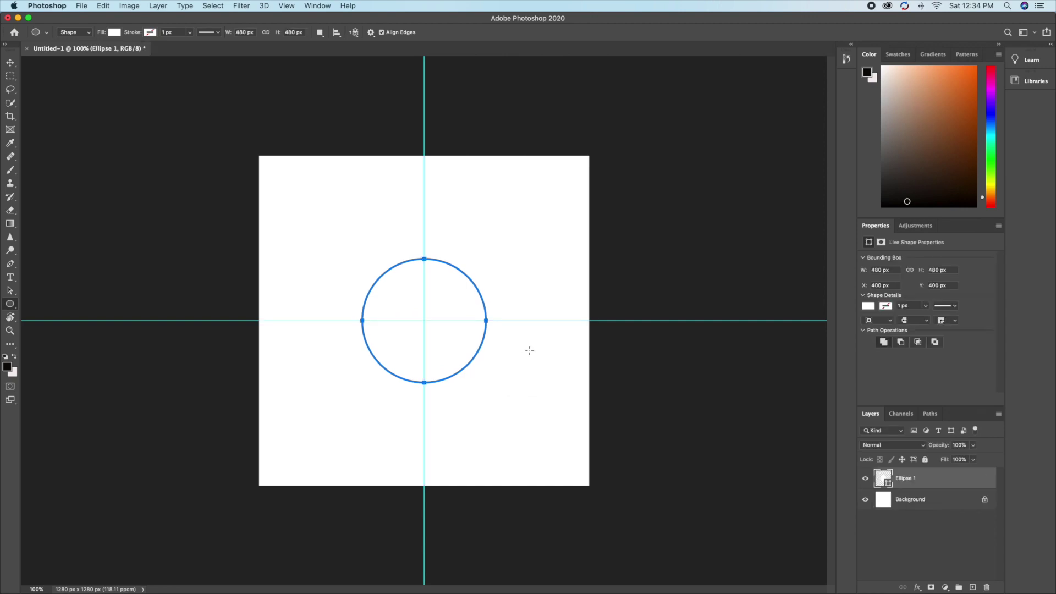
Step: Start text along the circle's path from its left side, enter the letter d, and set its font size to 40 pt
click(10, 278)
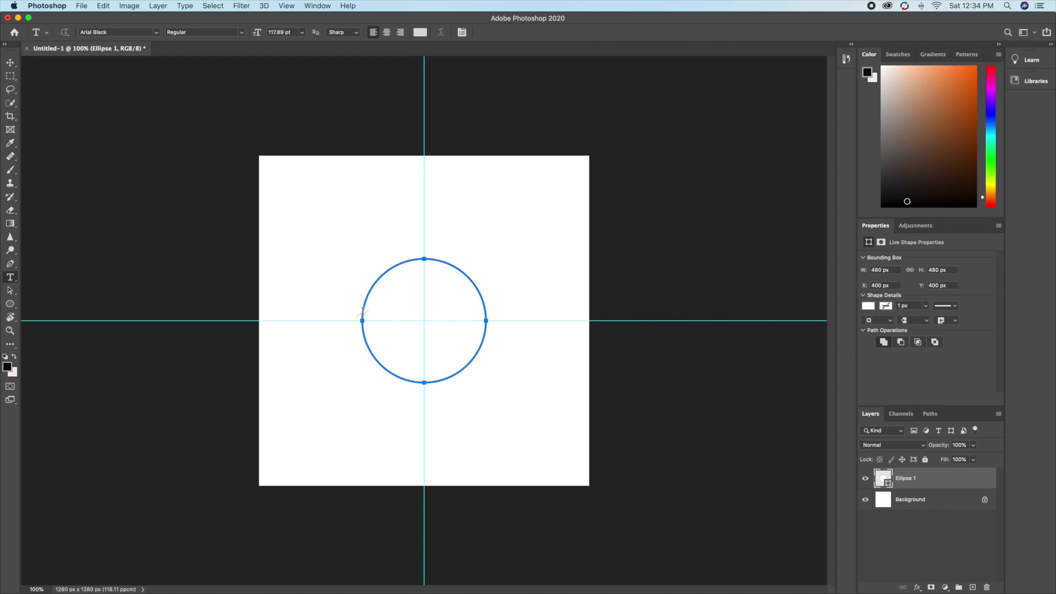
click(363, 311)
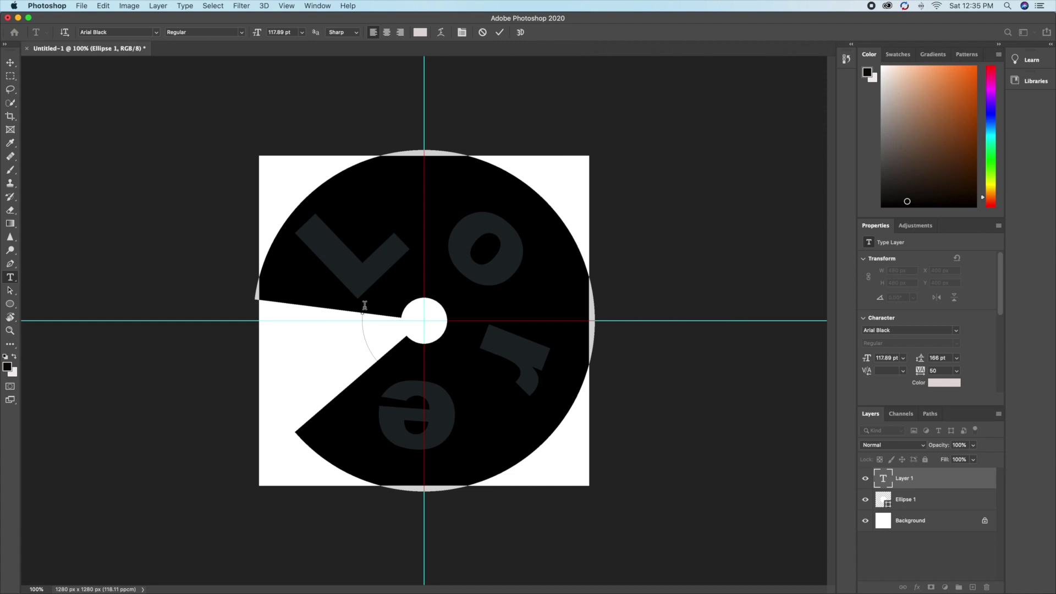
click(364, 305)
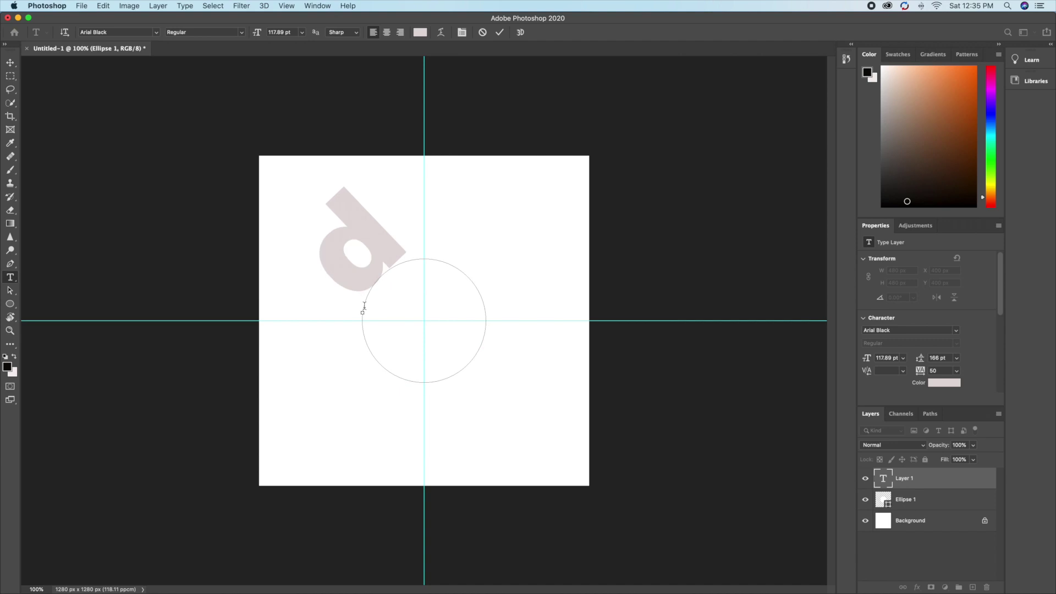
double_click(368, 231)
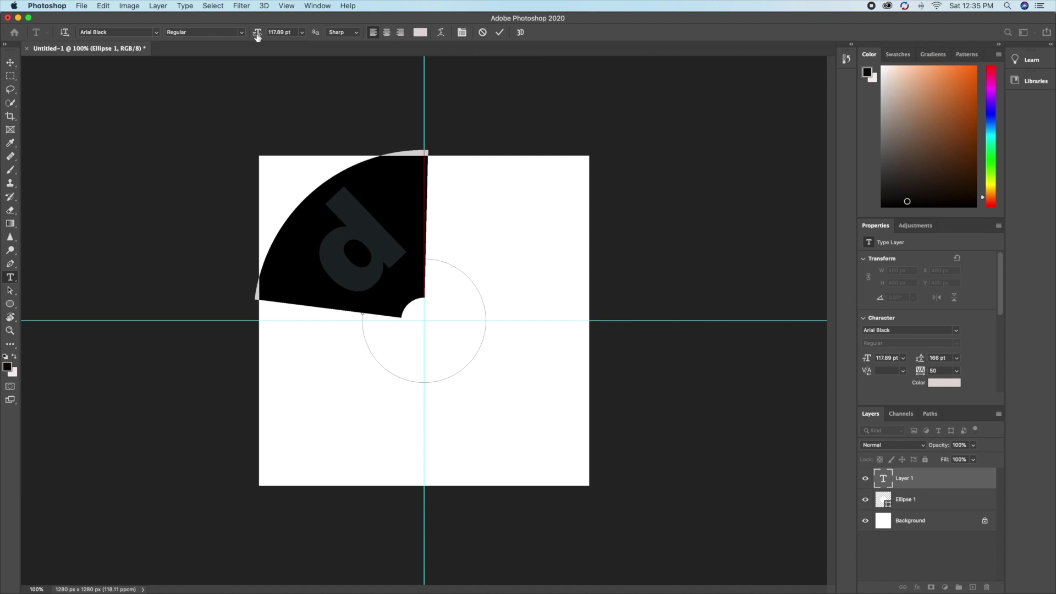
drag(257, 37, 222, 37)
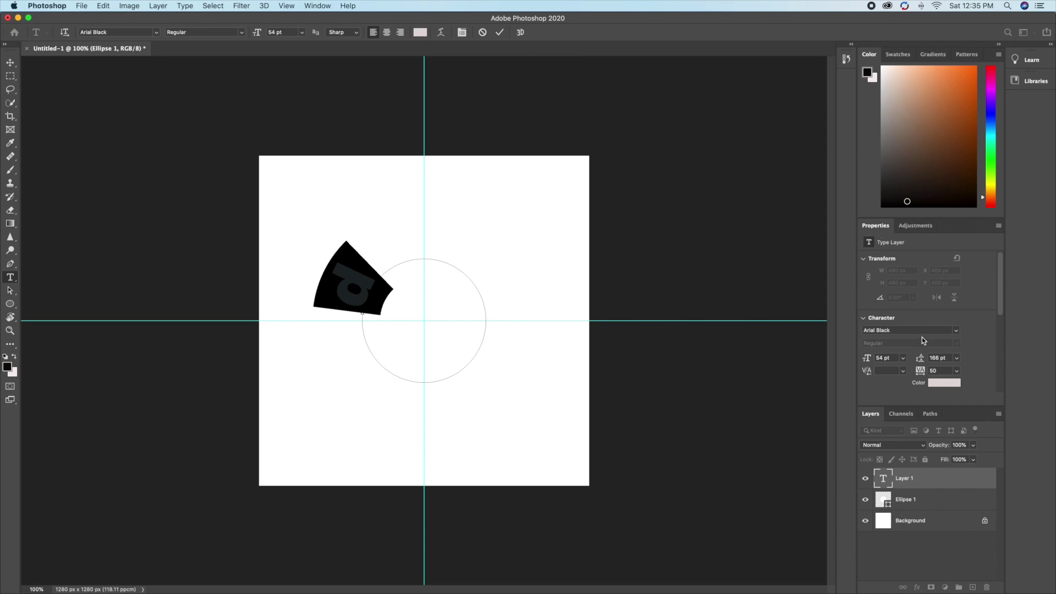
drag(867, 363, 860, 363)
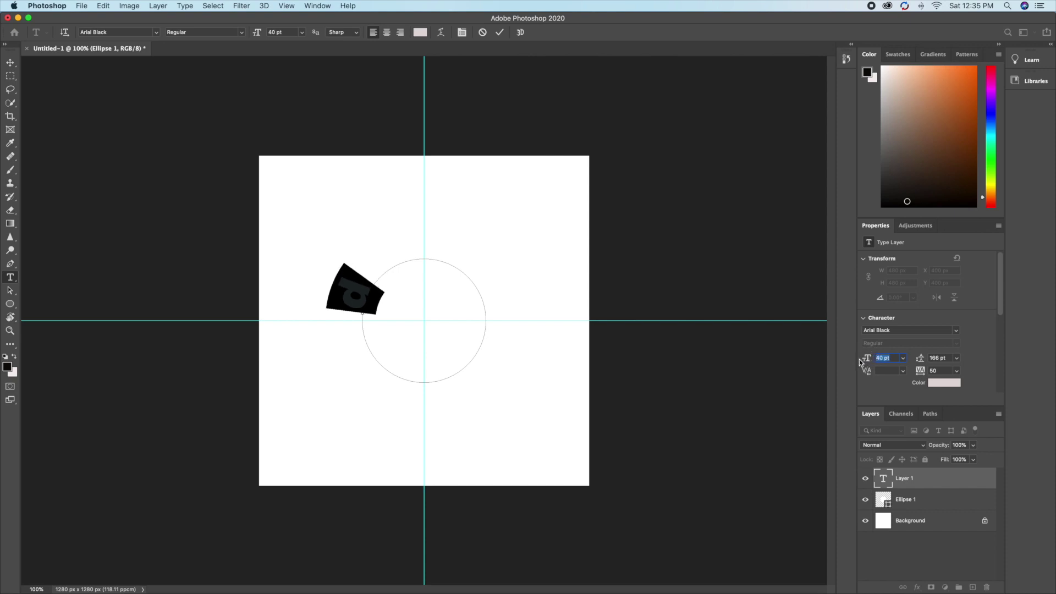
Step: Add a second d after the first one on the circular path and apply All Caps to both letters
click(374, 278)
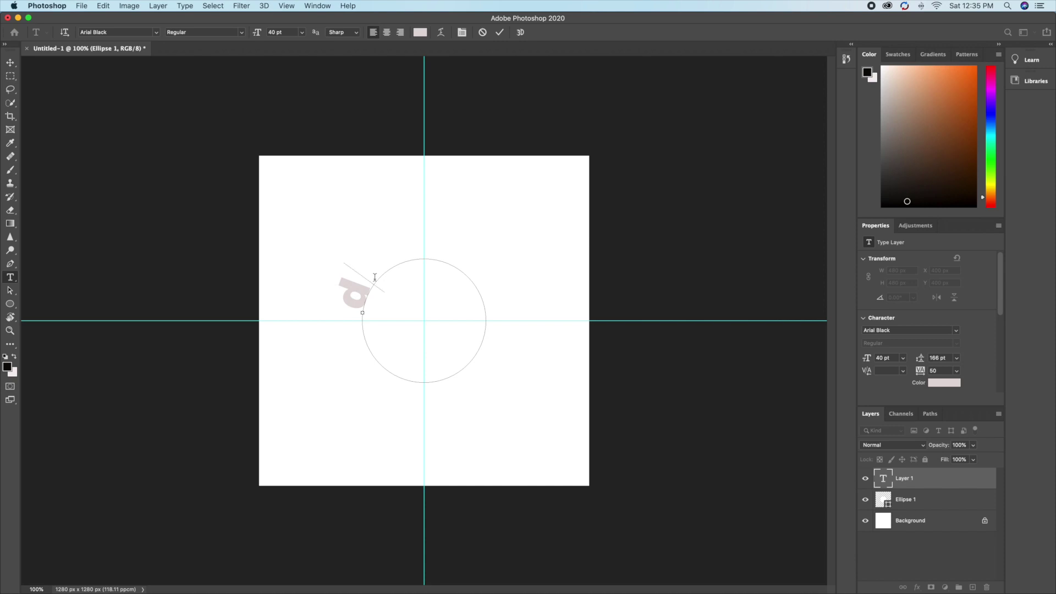
text(d)
double_click(377, 260)
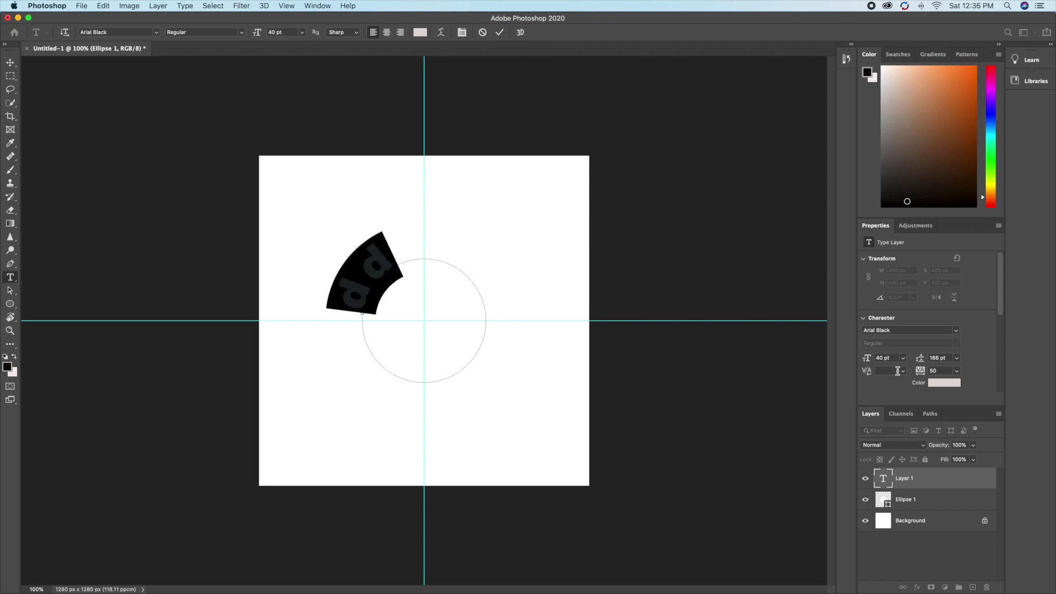
scroll(895, 381, down, 2)
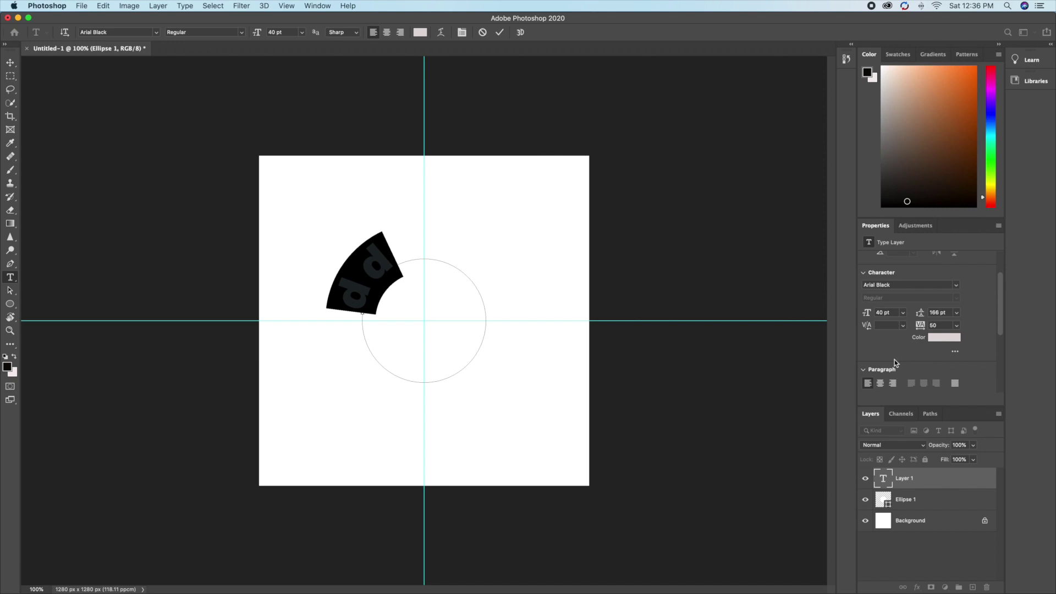
scroll(902, 329, down, 5)
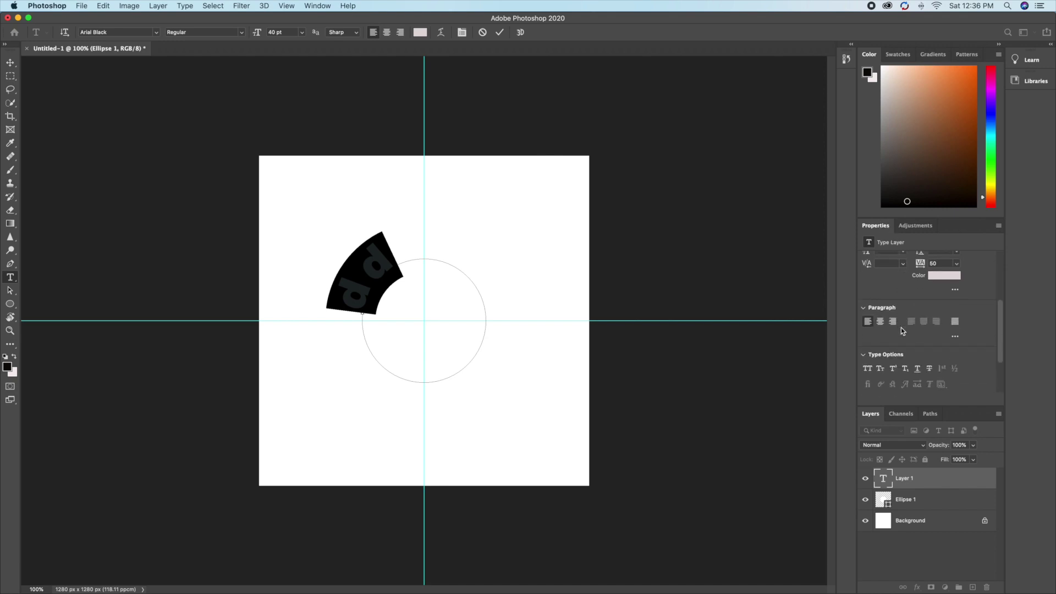
scroll(903, 330, down, 2)
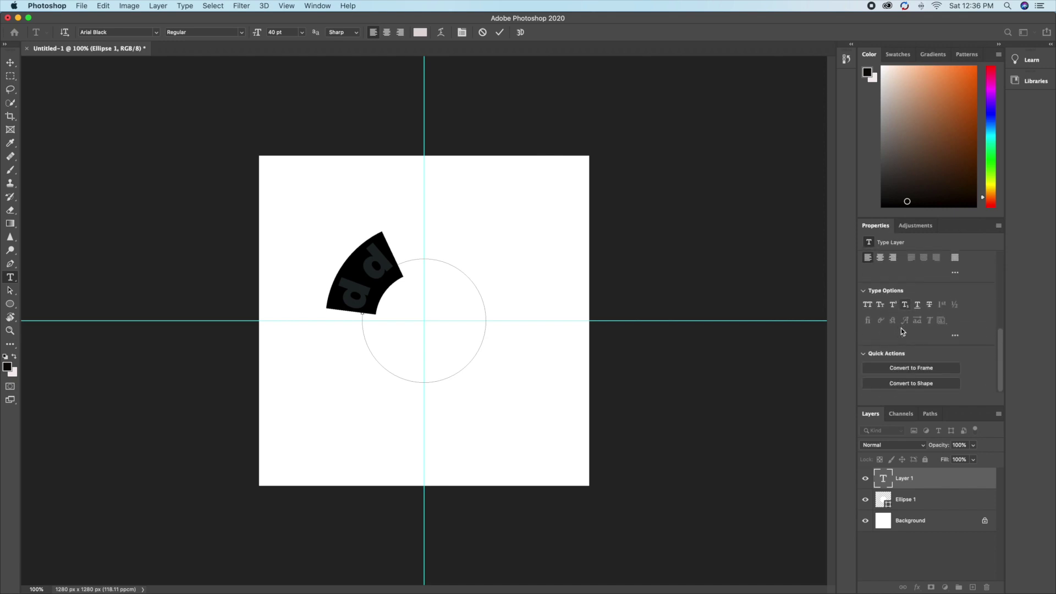
click(867, 305)
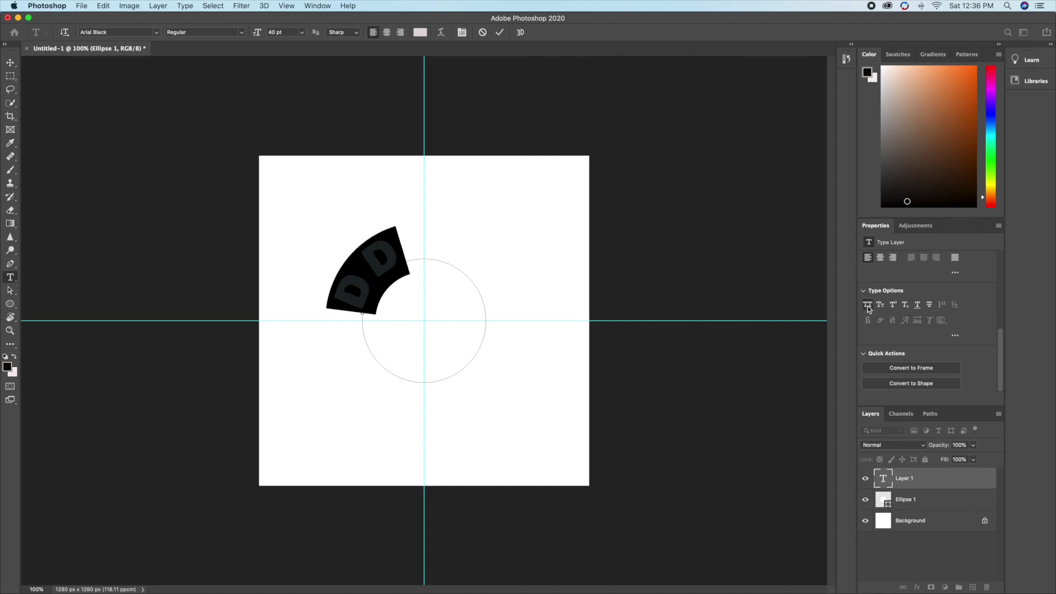
click(868, 306)
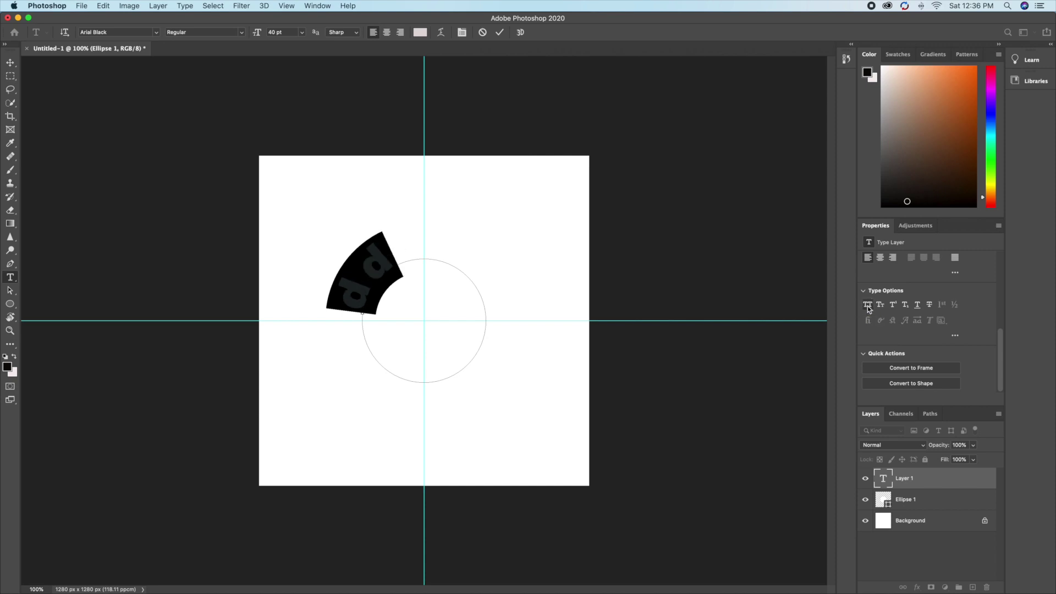
click(867, 306)
click(867, 306)
click(867, 305)
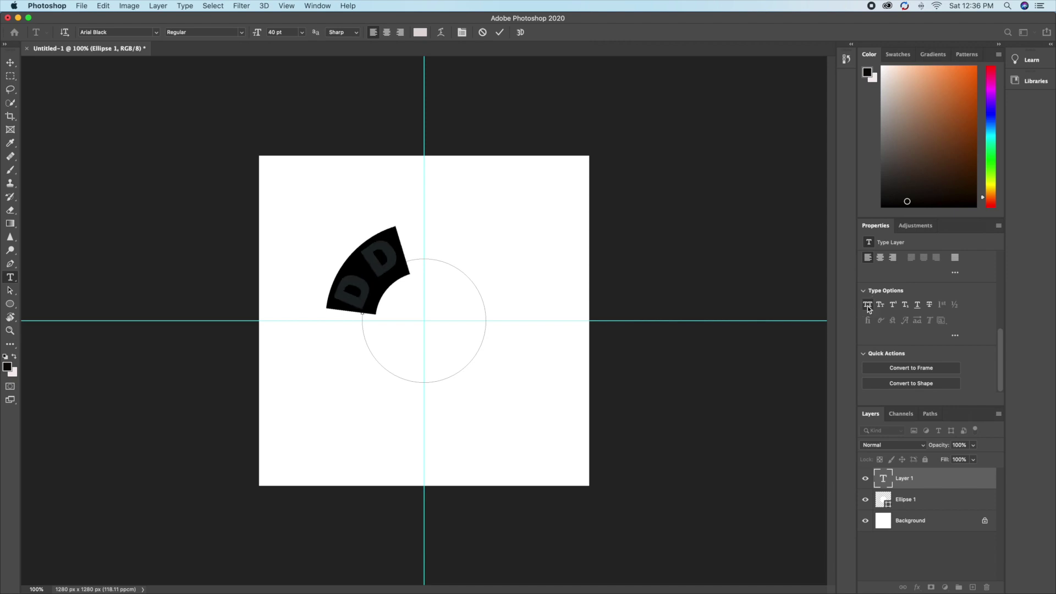
Step: Add a third d at the end of the circular text and commit the text edit
click(408, 235)
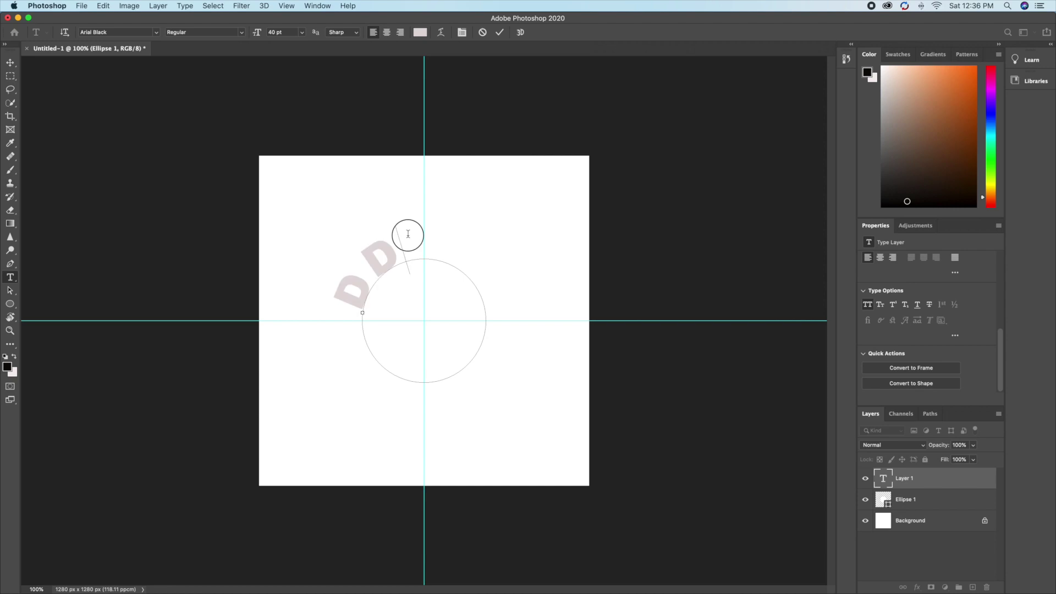
text(d)
click(609, 370)
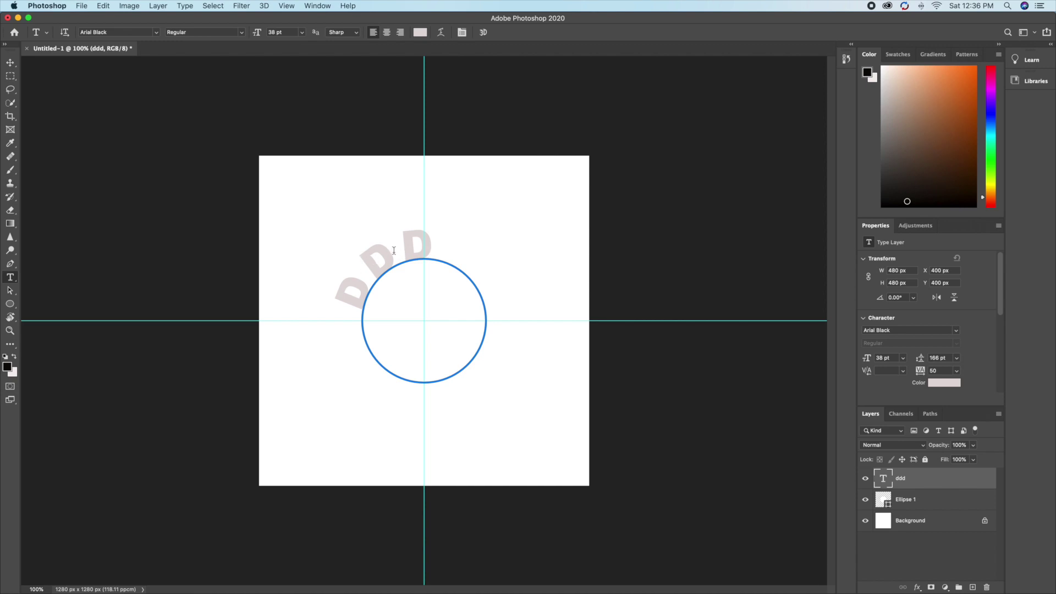
Step: Reduce the circular ddd text's font size to 12 pt, change its colour to blue and commit the edit
double_click(882, 481)
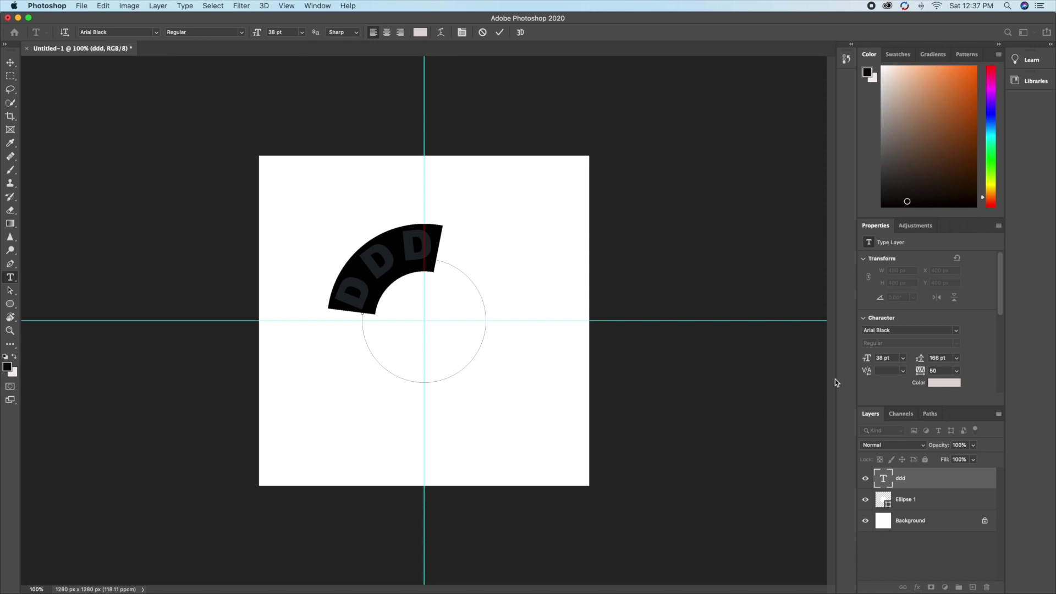
drag(868, 358, 850, 361)
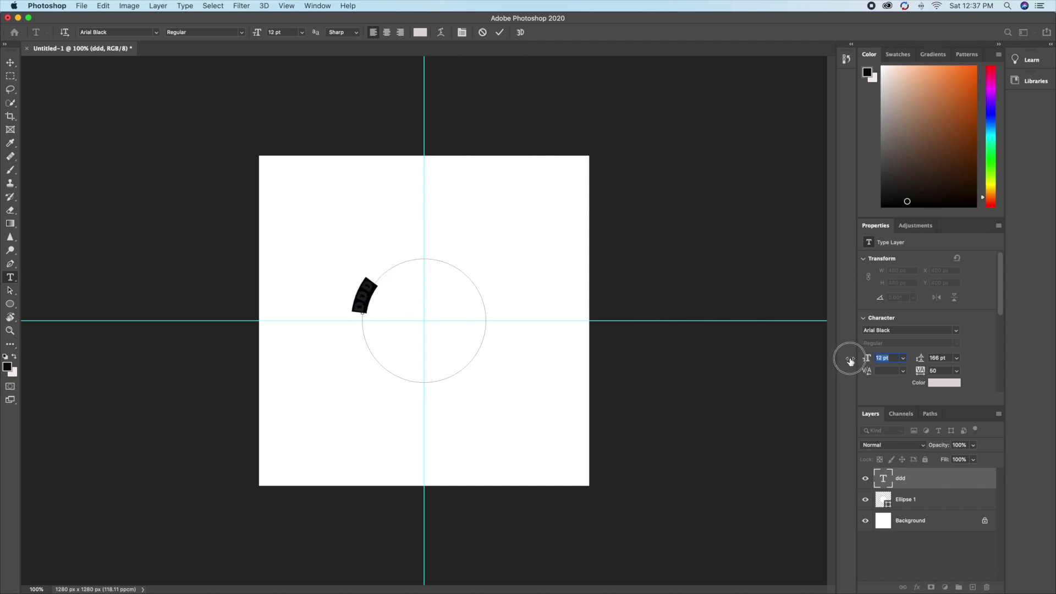
click(944, 382)
click(743, 358)
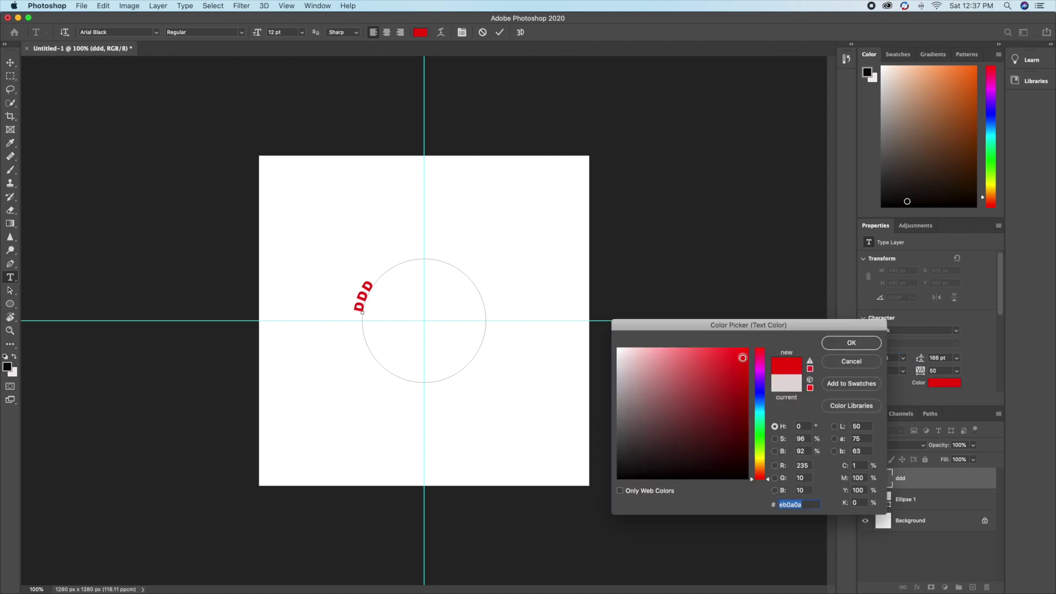
click(743, 354)
click(761, 413)
click(760, 383)
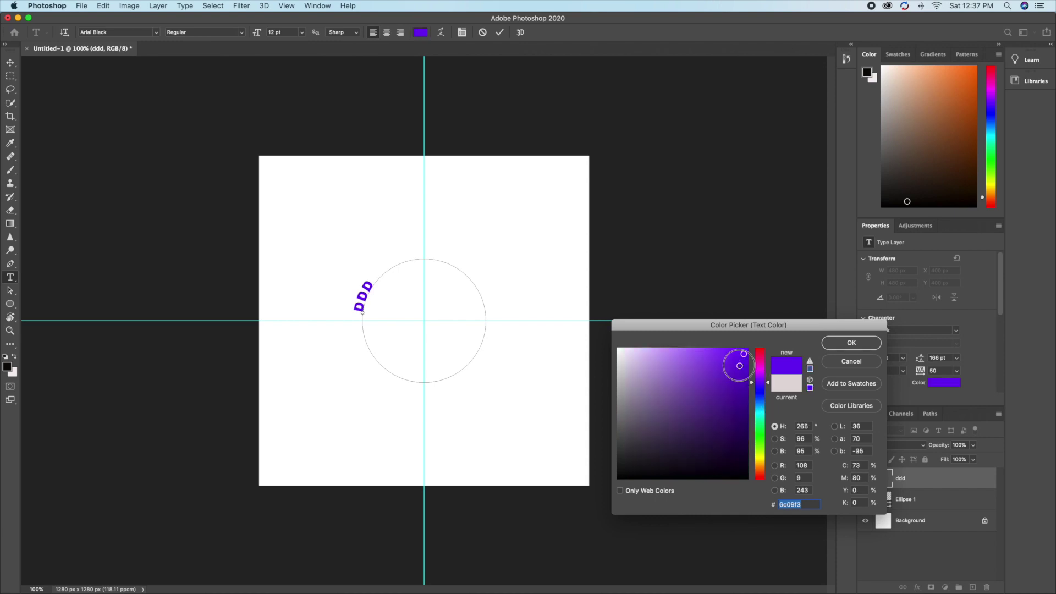
click(761, 364)
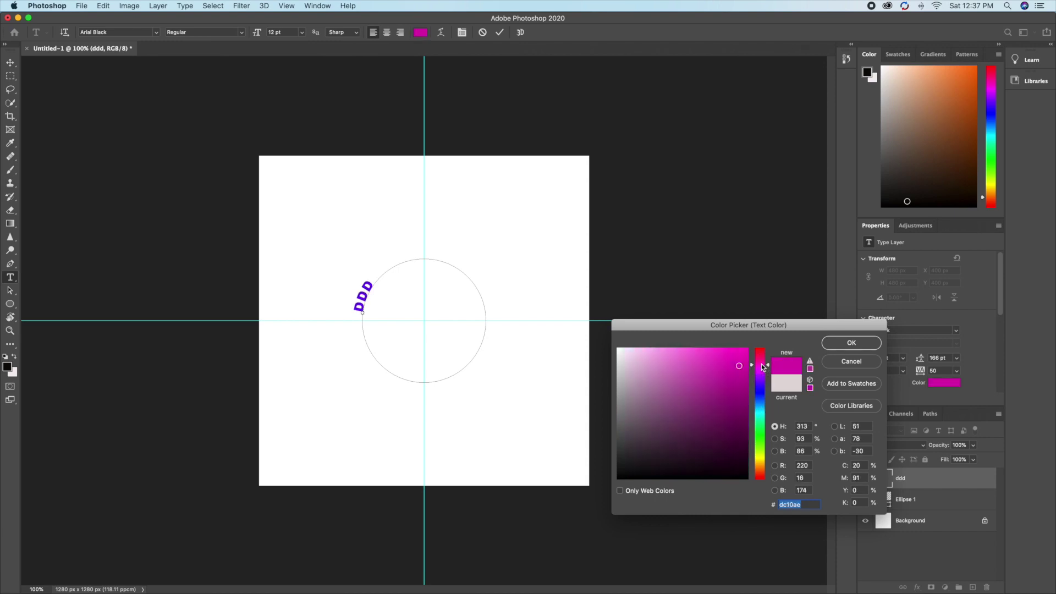
click(761, 461)
click(761, 427)
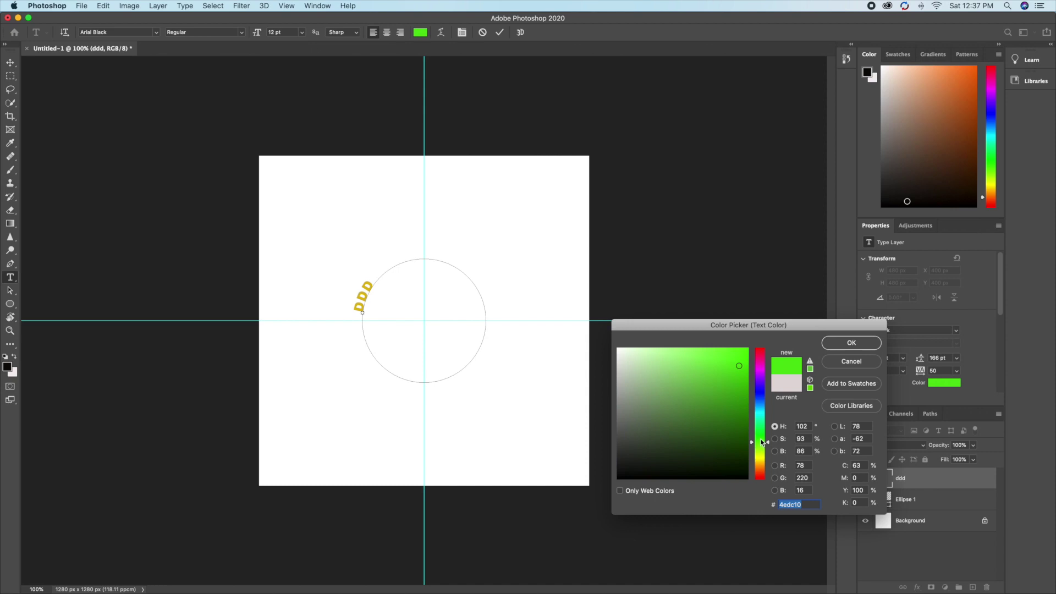
click(761, 392)
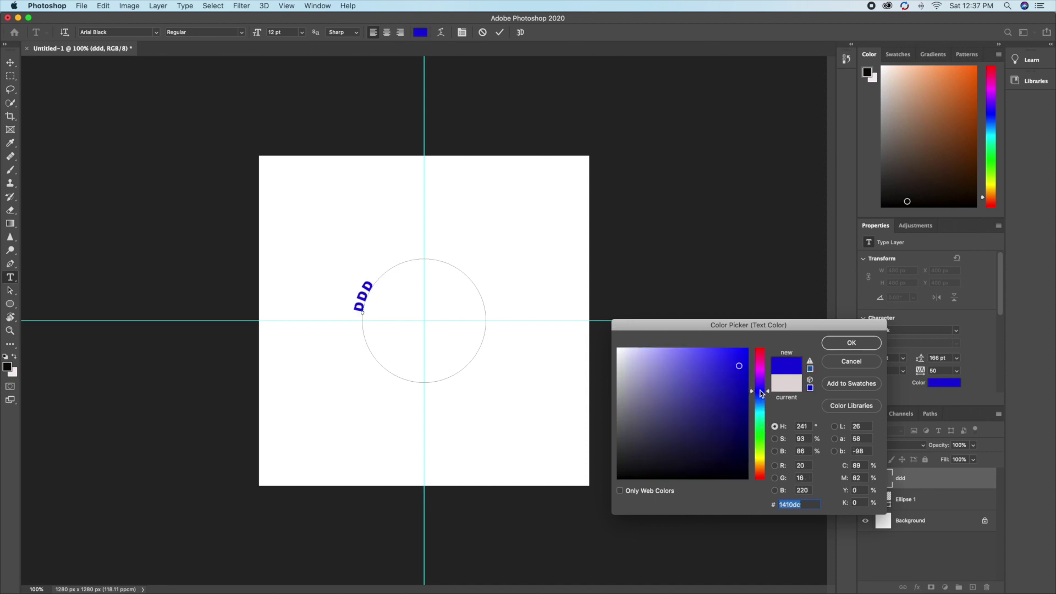
click(742, 358)
click(739, 371)
click(851, 343)
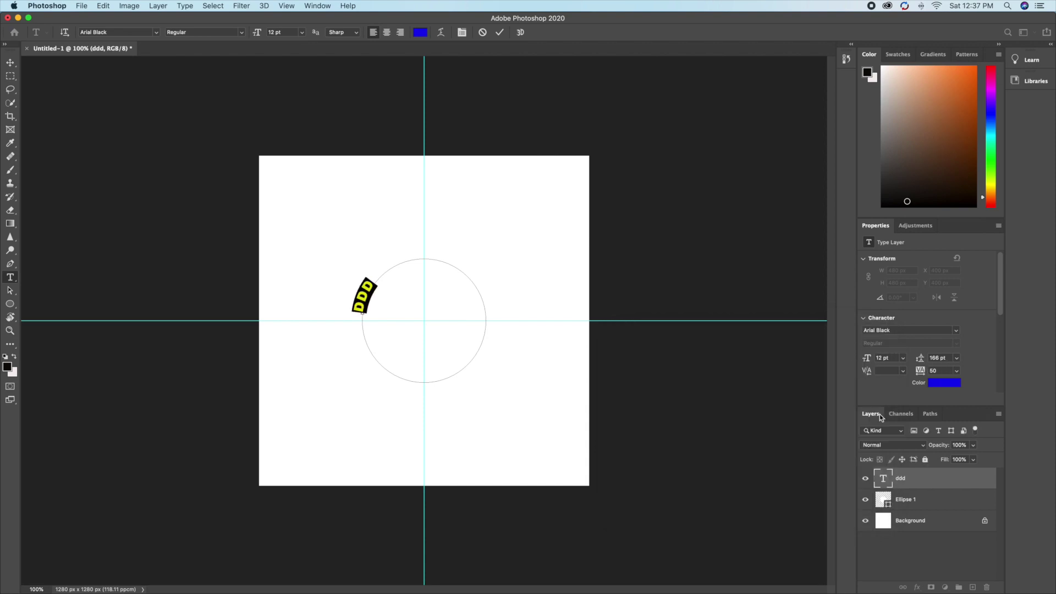
click(534, 312)
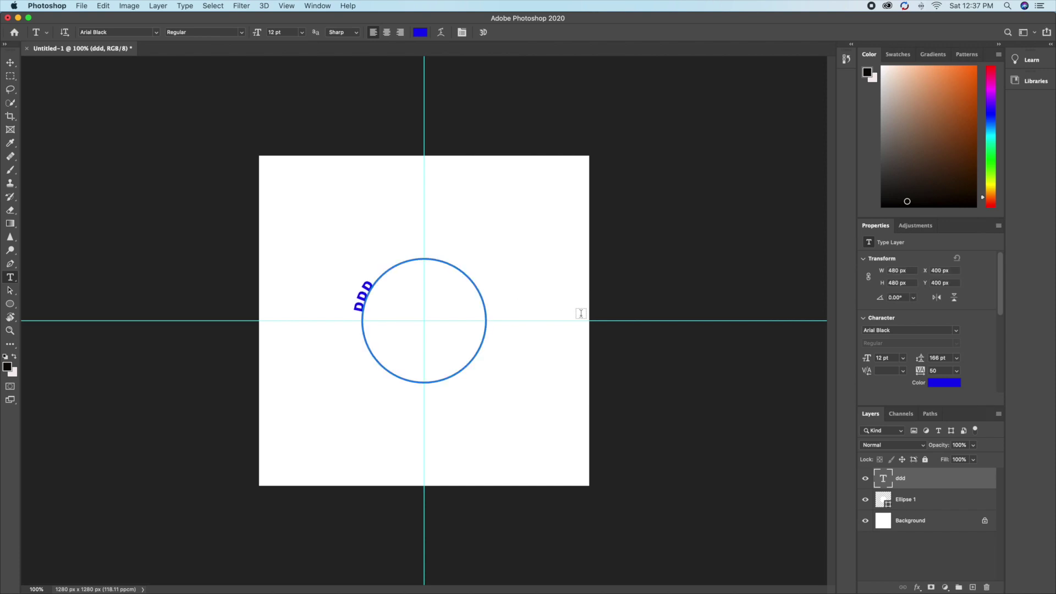
Step: Set the circular text's font size to 15 pt and replace the three letters with "Write in circle"
double_click(883, 479)
drag(867, 358, 865, 361)
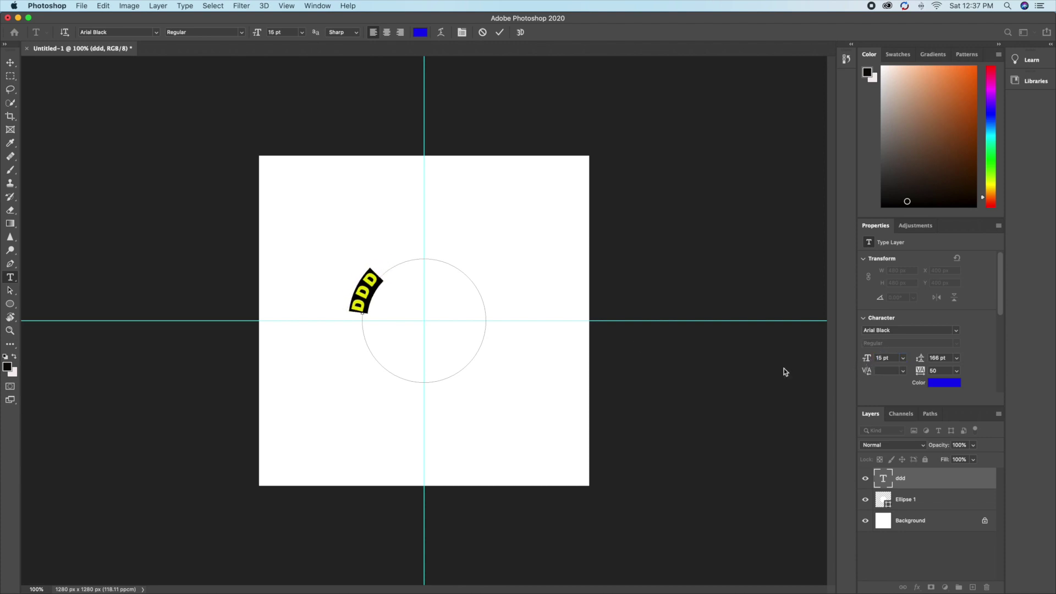
click(375, 273)
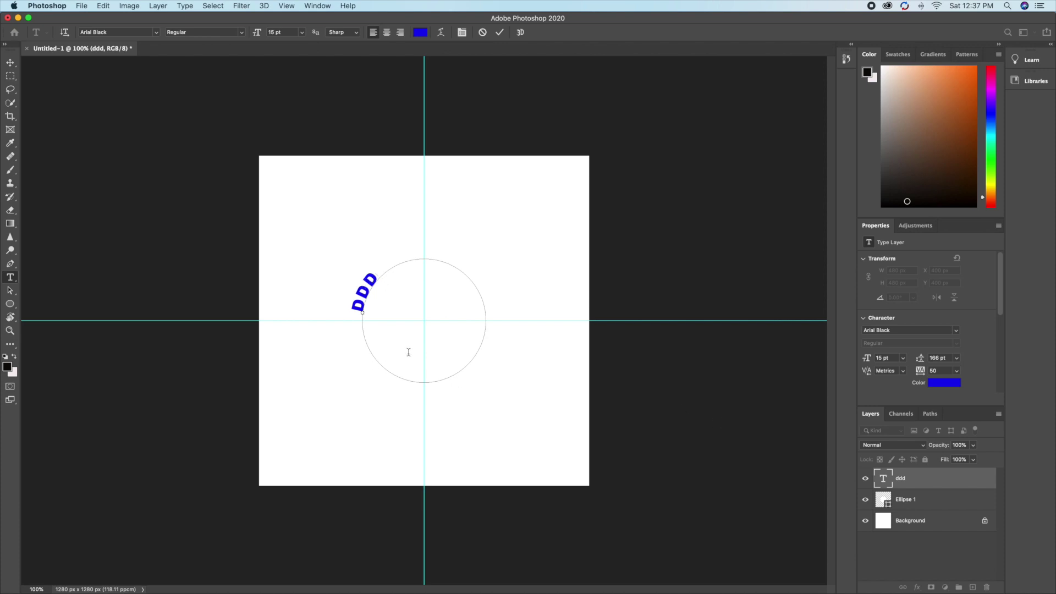
key(BackSpace)
key(BackSpace)
key(BackSpace)
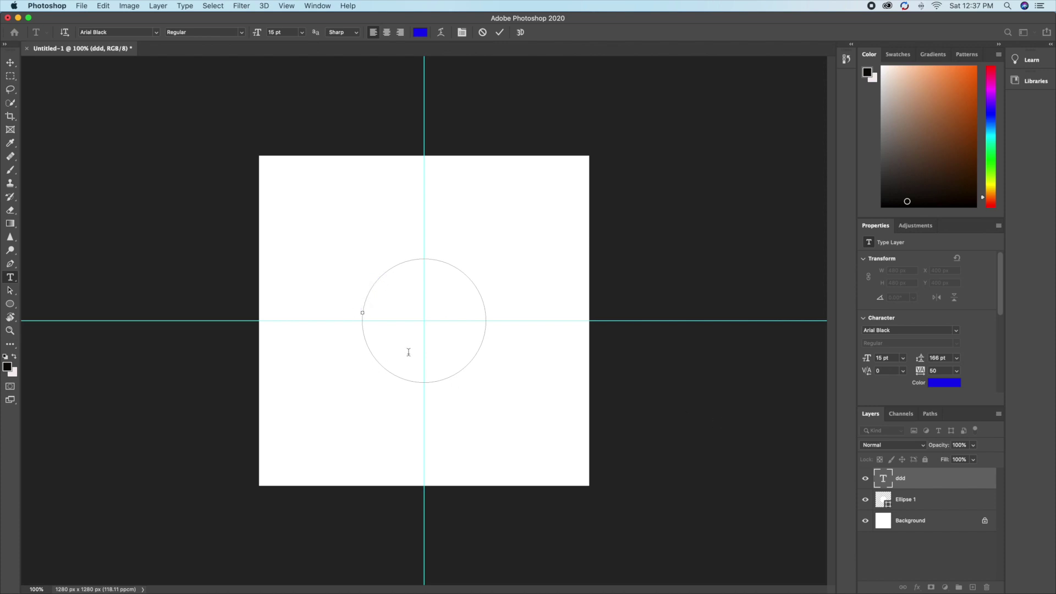
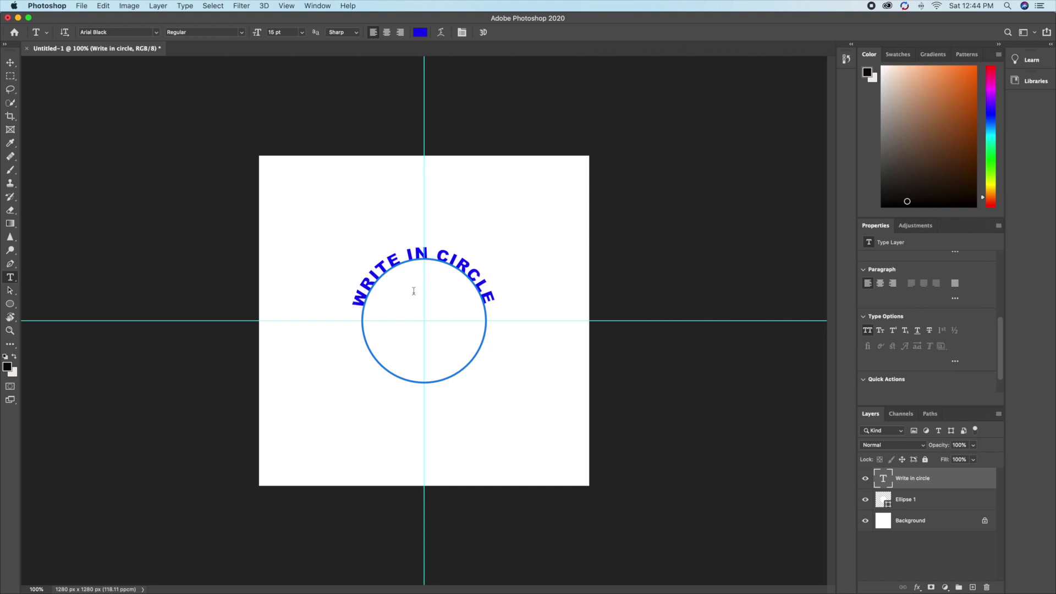
Step: With the Path Selection tool, move the text's start and end points to the circle's left and right crossings with the horizontal guide
click(10, 291)
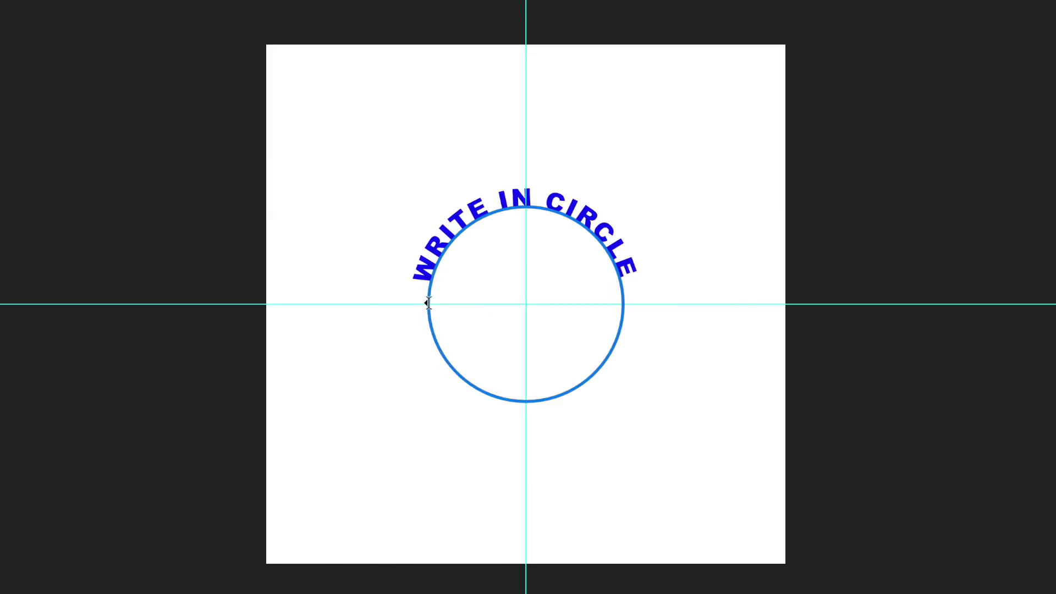
click(429, 303)
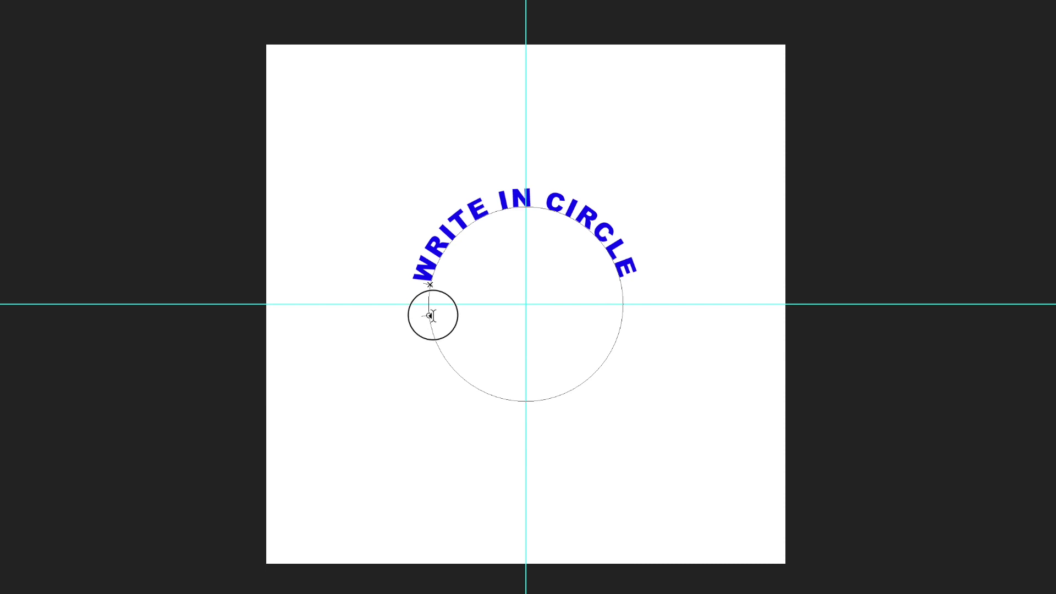
drag(434, 310, 417, 297)
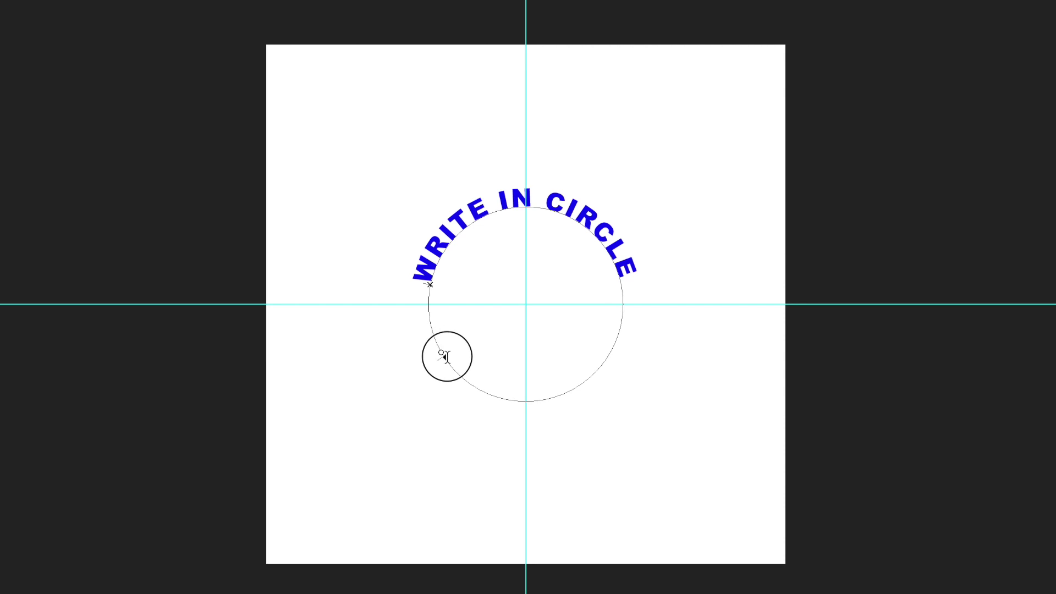
mouse_move(619, 308)
mouse_down()
mouse_move(627, 304)
mouse_move(620, 349)
mouse_move(636, 307)
mouse_move(627, 306)
mouse_up()
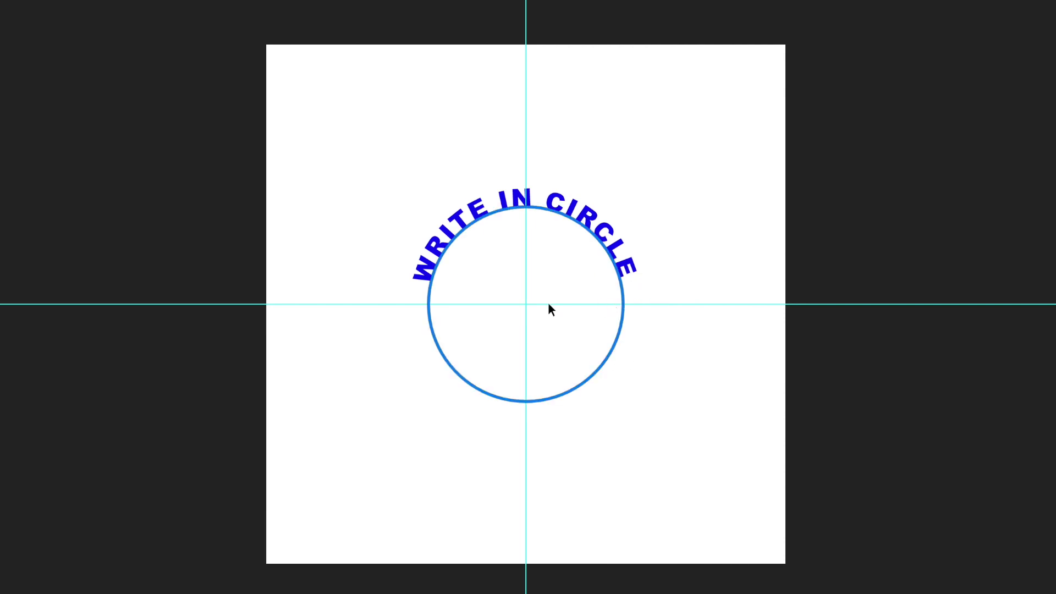
drag(438, 279, 436, 301)
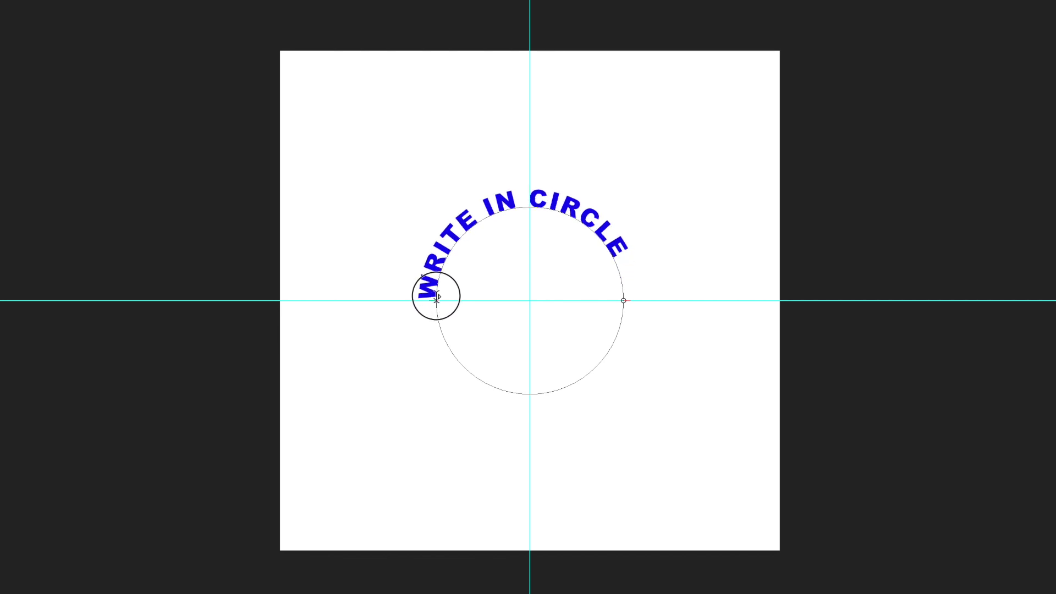
drag(436, 297, 435, 299)
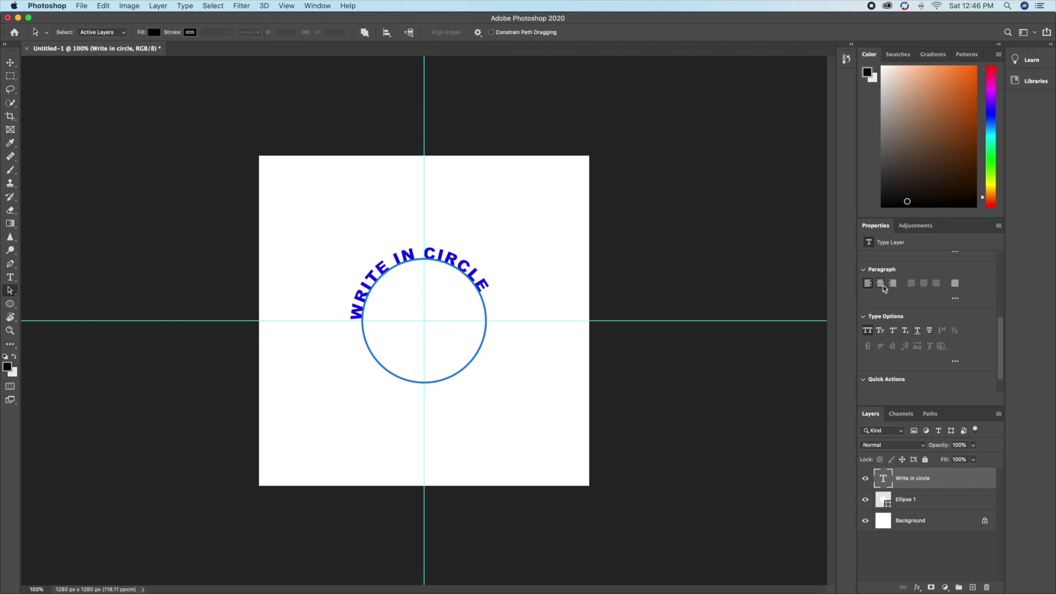
Step: Center-align the text "Write in circle" between its path end points and commit the edit
double_click(882, 480)
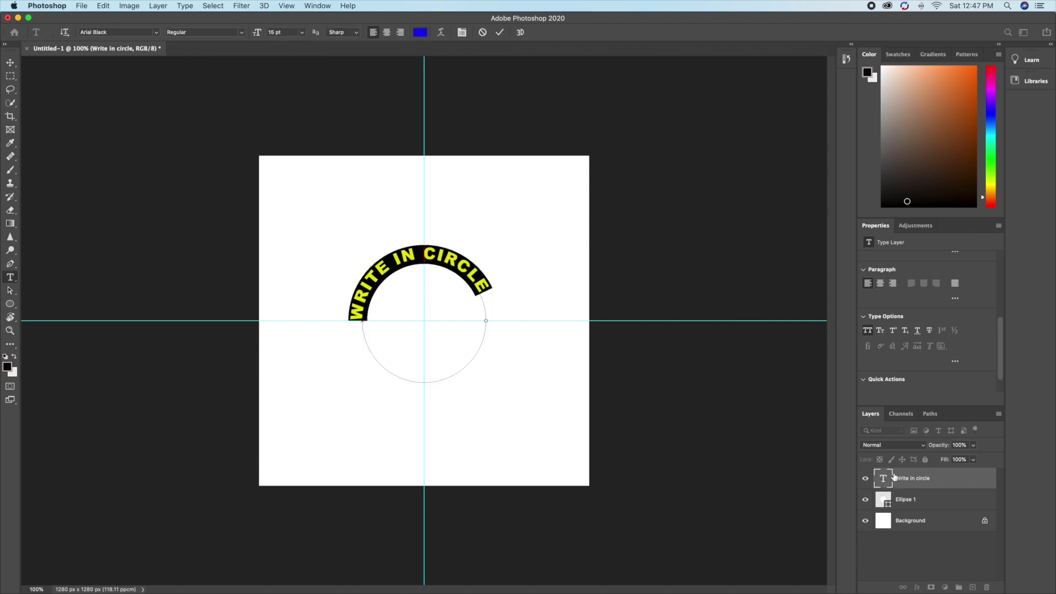
click(881, 284)
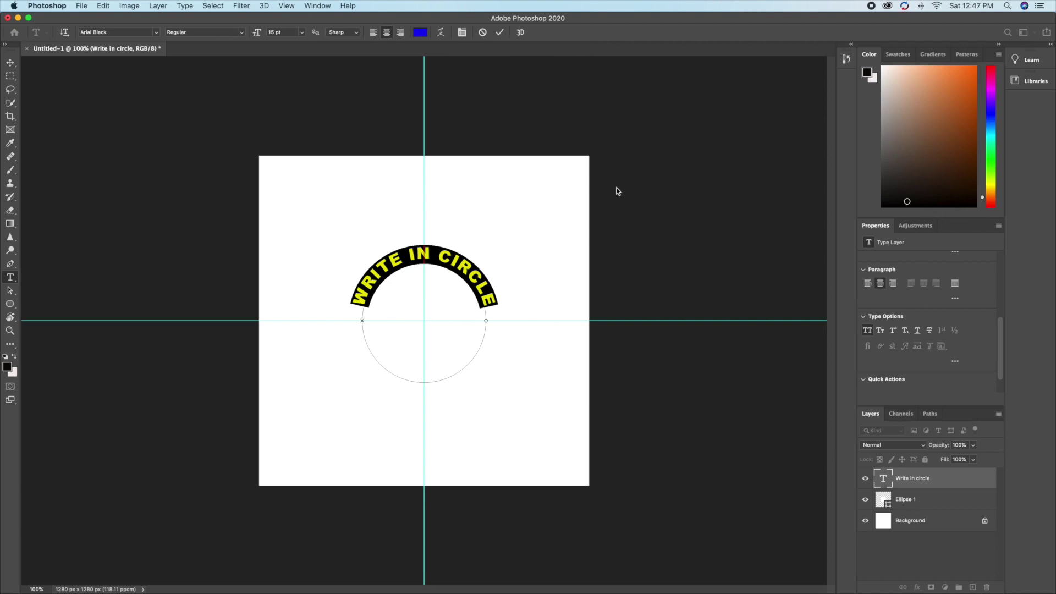
click(499, 32)
Step: Duplicate the "Write in circle" text layer and hide the original layer
key(a)
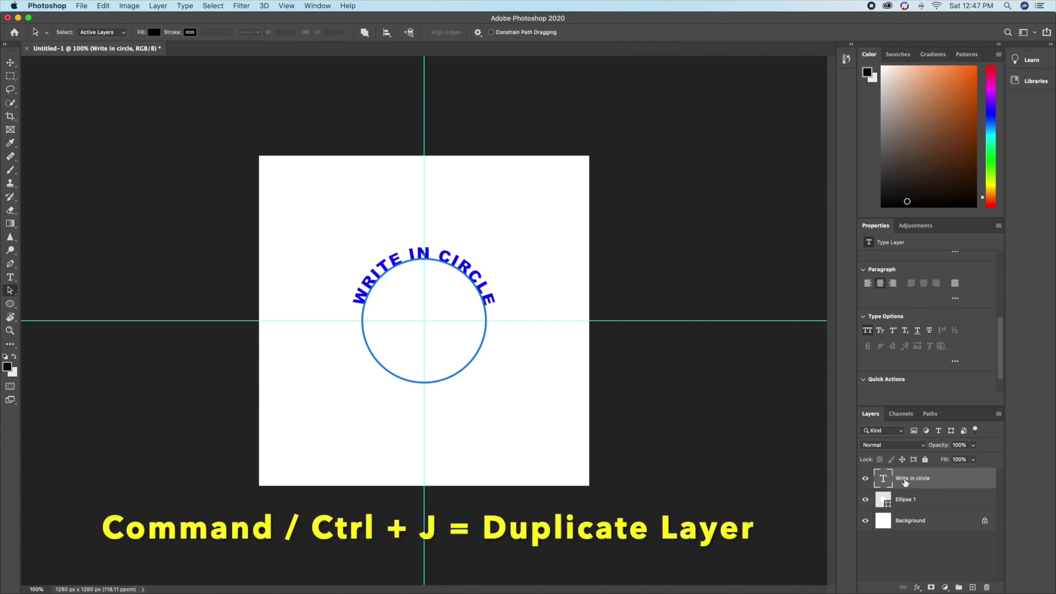
key(super+j)
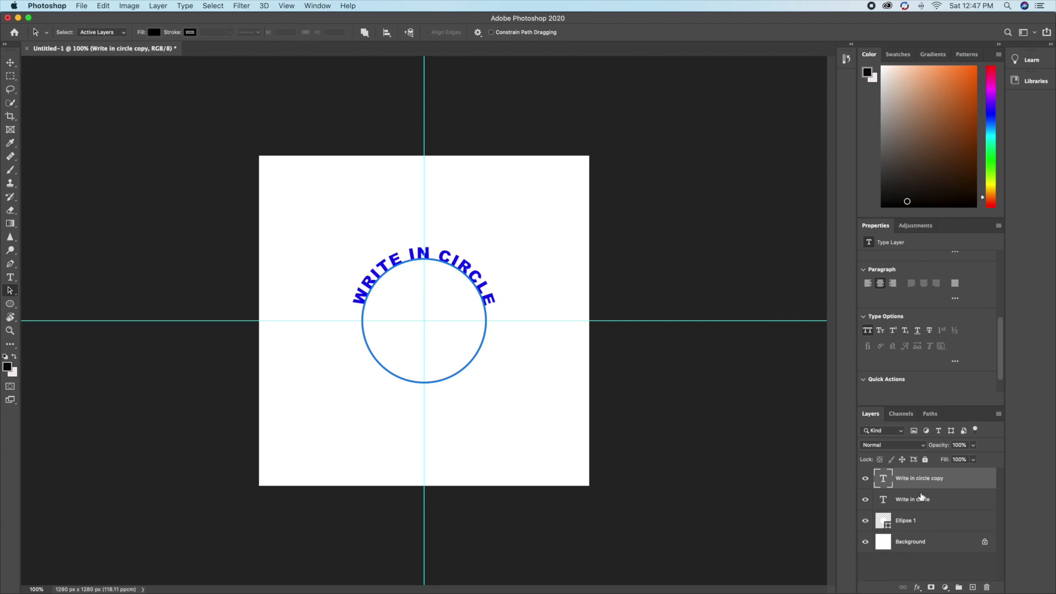
click(865, 501)
Step: Flip the duplicated text inside the circle's lower half, with its ends on the horizontal guide, and show the original text layer
click(423, 385)
drag(364, 300, 364, 300)
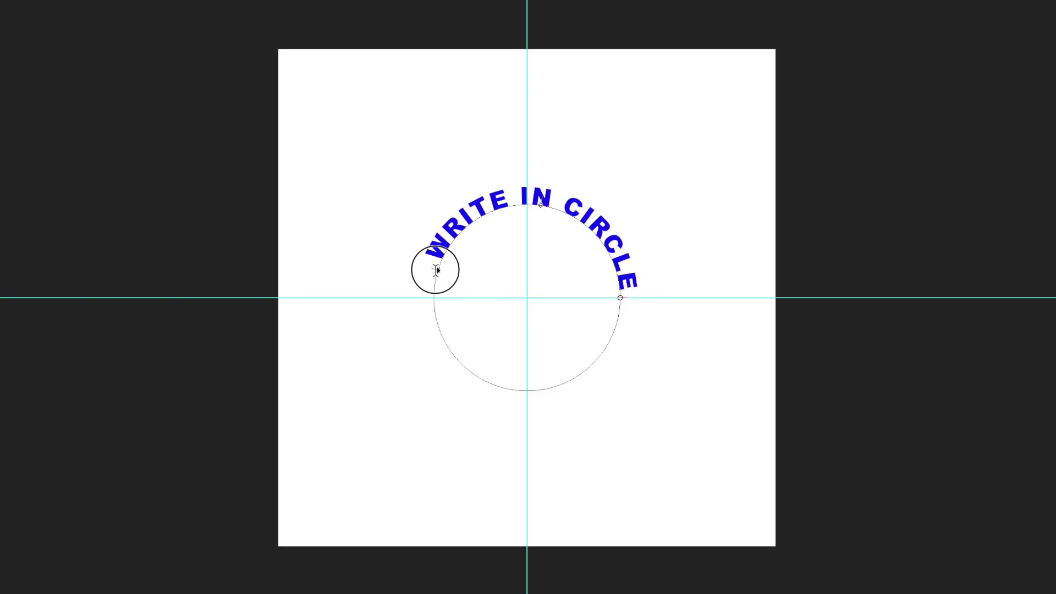
drag(437, 267, 436, 270)
drag(436, 272, 432, 271)
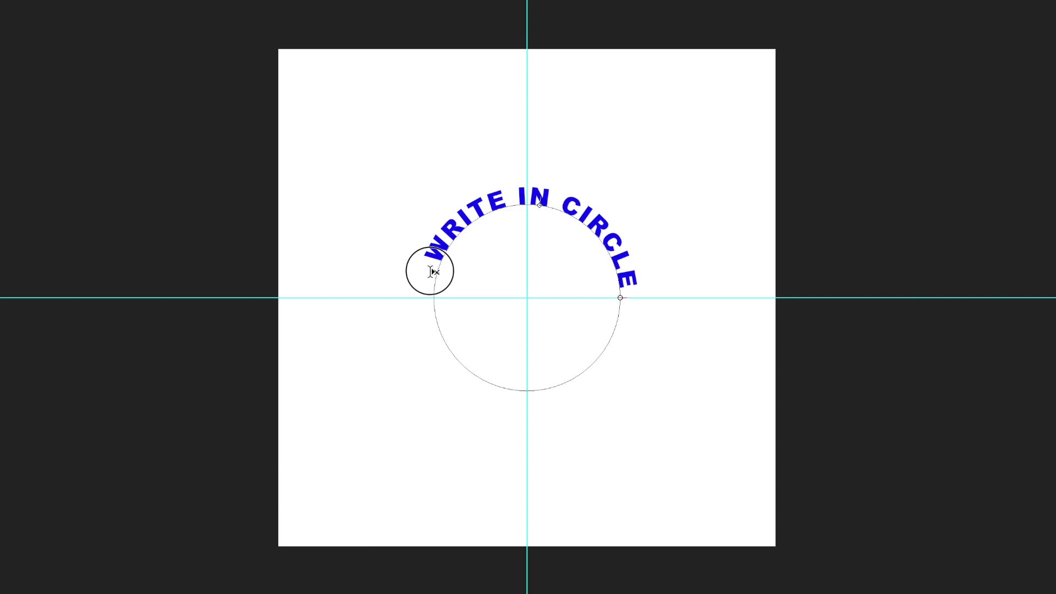
drag(433, 271, 620, 300)
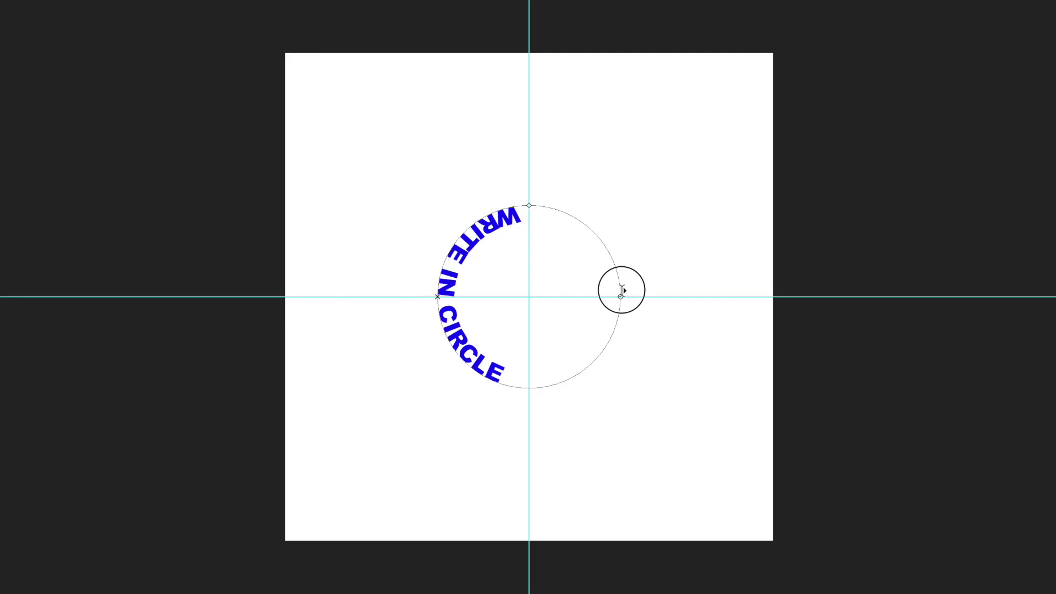
mouse_move(622, 290)
mouse_down()
mouse_move(586, 252)
mouse_move(530, 246)
mouse_move(481, 267)
mouse_move(457, 291)
mouse_up()
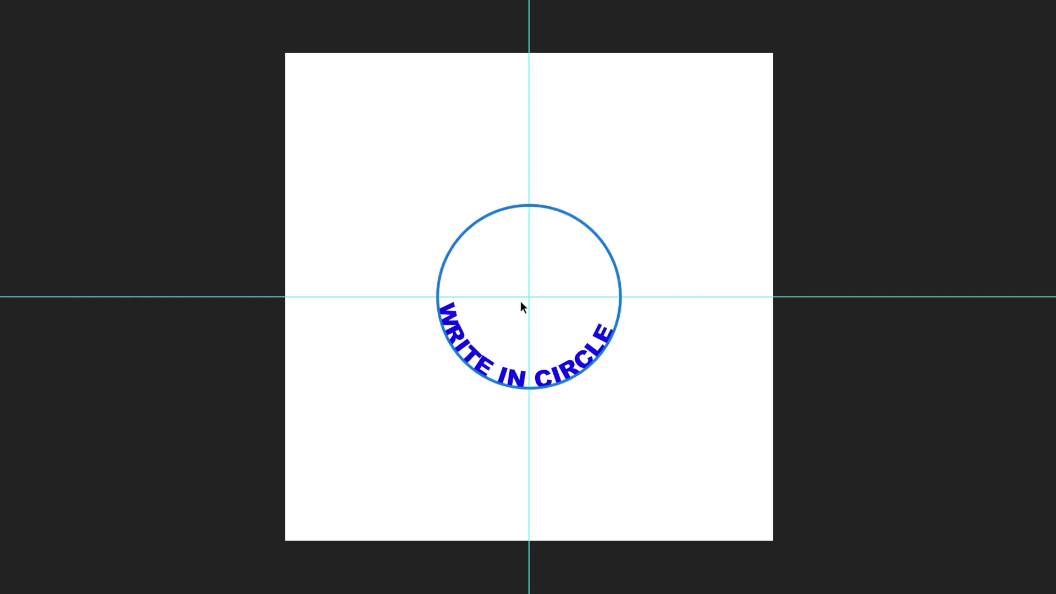
click(617, 320)
drag(617, 320, 620, 300)
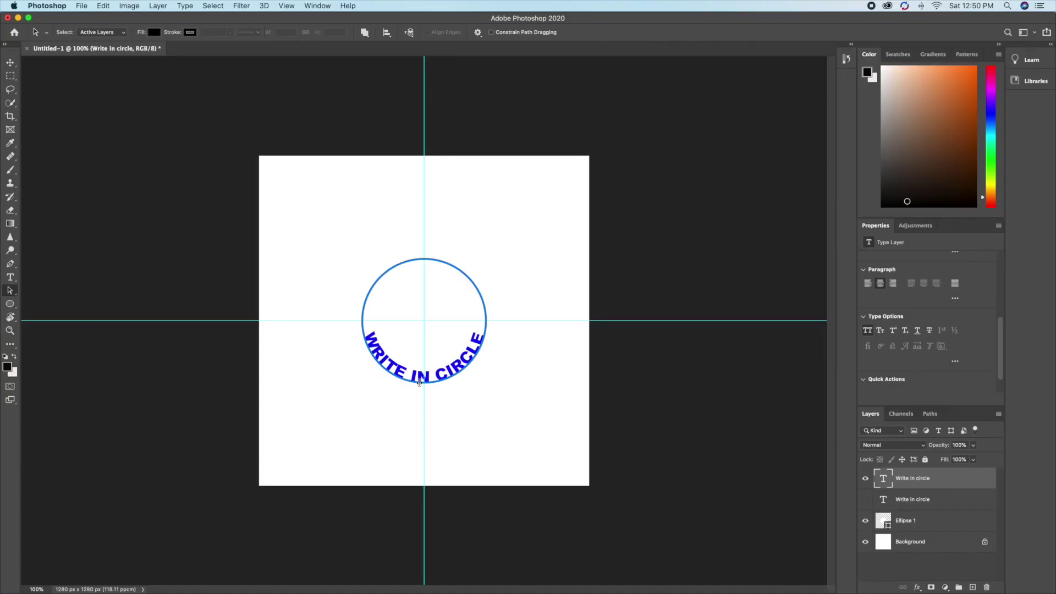
click(866, 500)
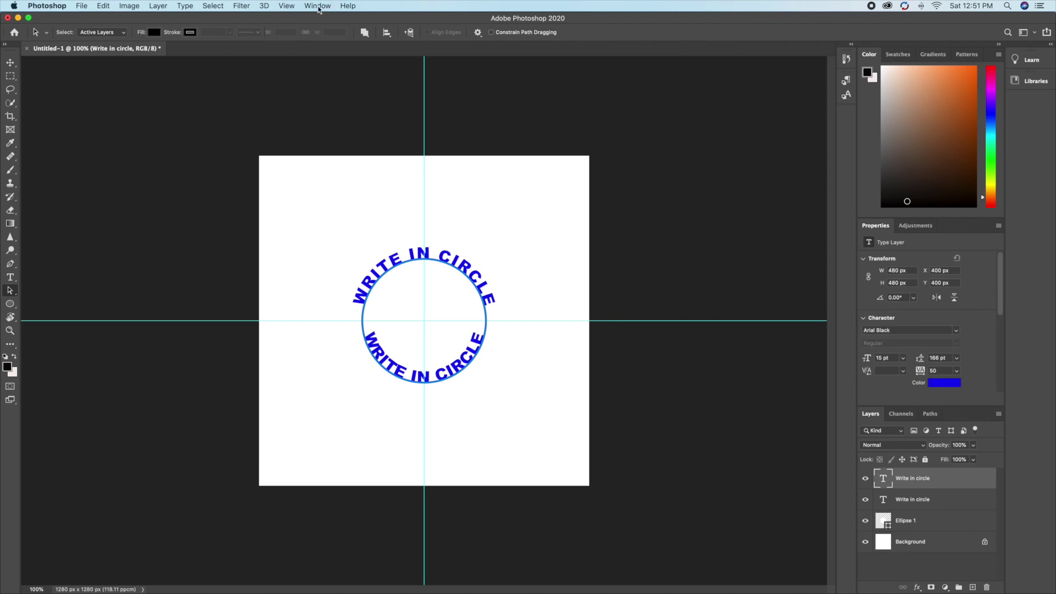
Step: Set the lower text's baseline shift to -12 pt so that it sits outside the circle
click(317, 6)
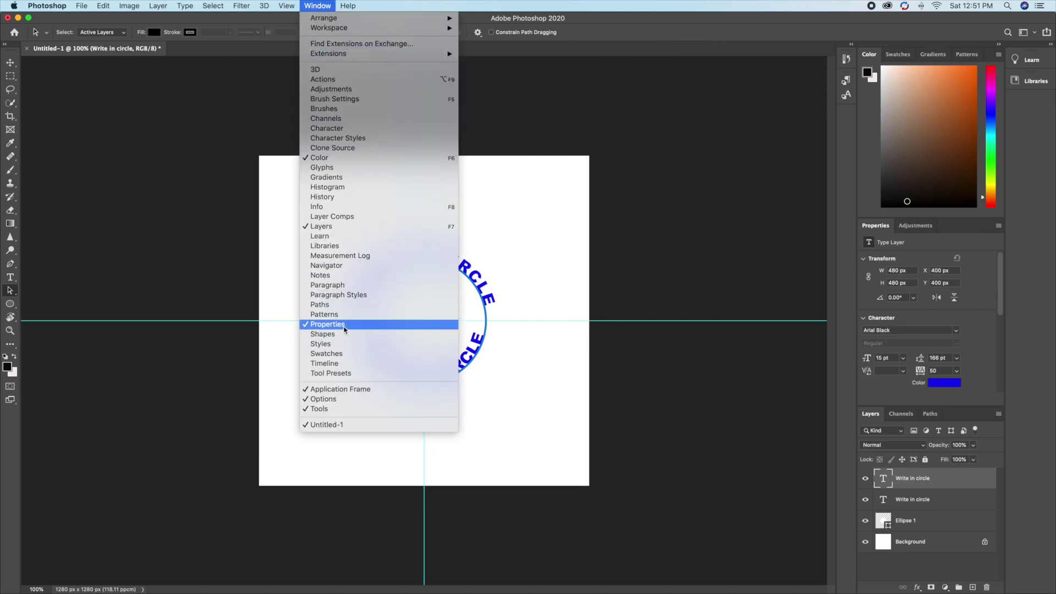
click(335, 129)
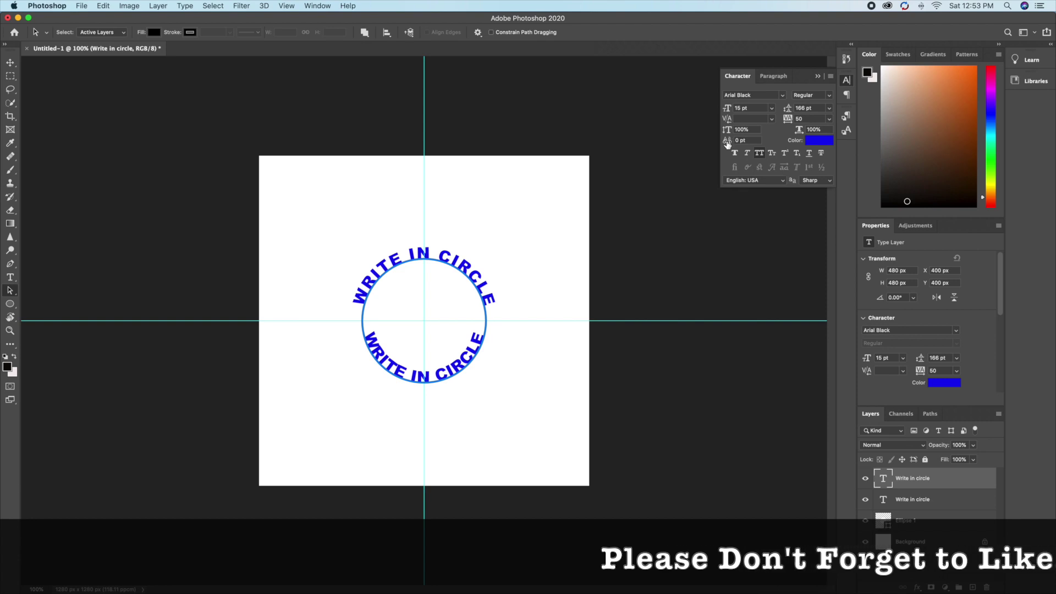
drag(727, 144, 727, 145)
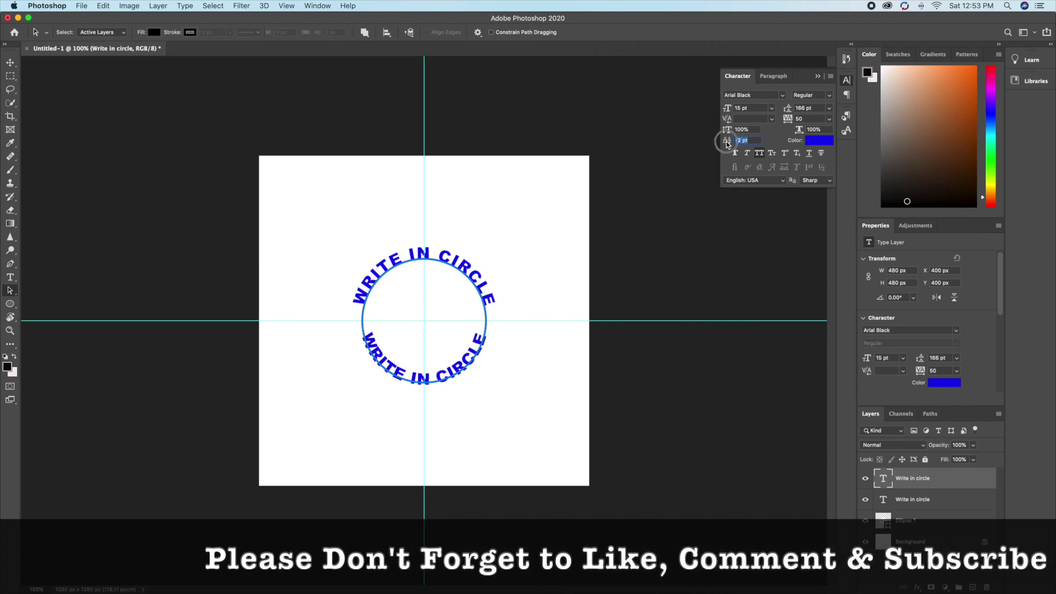
drag(726, 144, 724, 144)
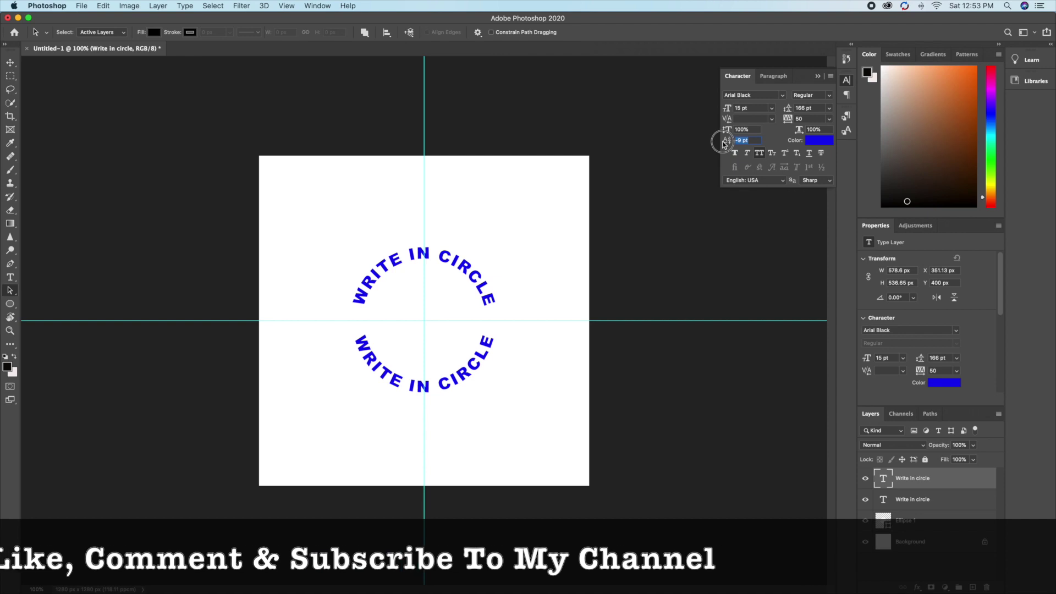
drag(724, 144, 722, 144)
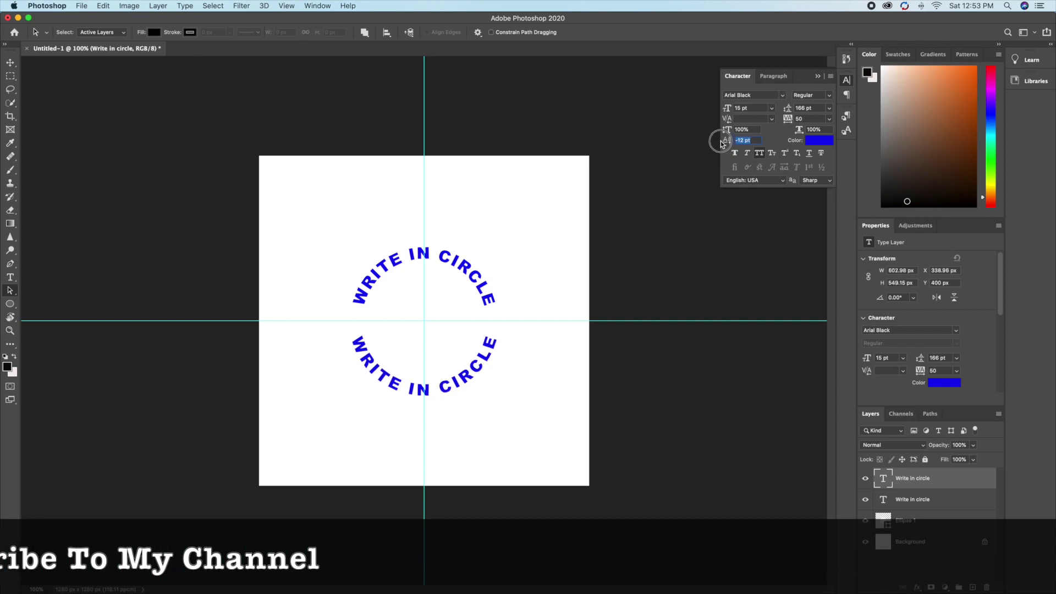
drag(721, 144, 723, 144)
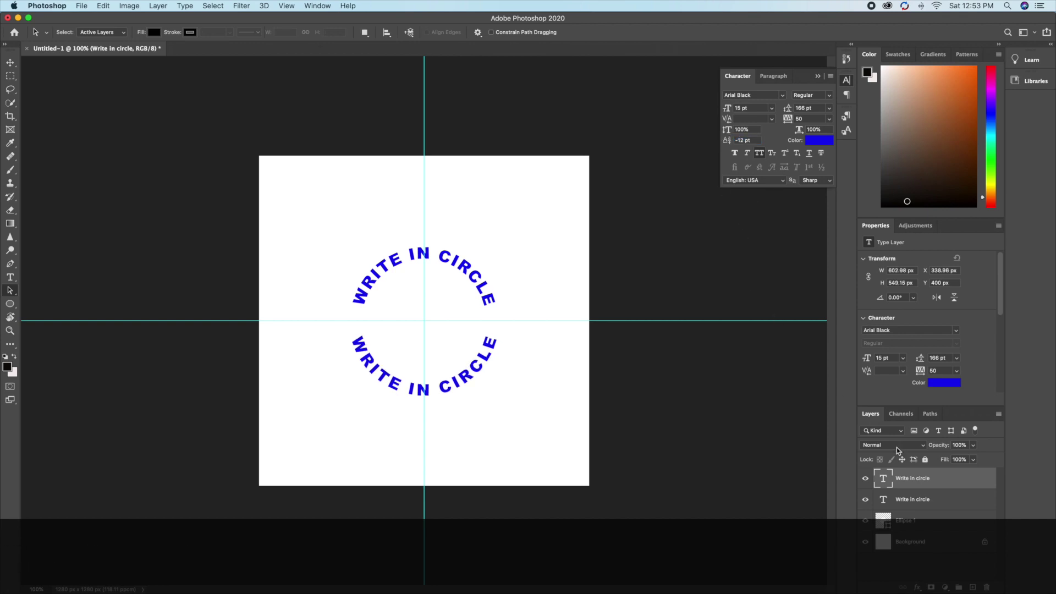
Step: Set the lower text's baseline shift to -11 pt, checking its position against the circle's outline
click(928, 522)
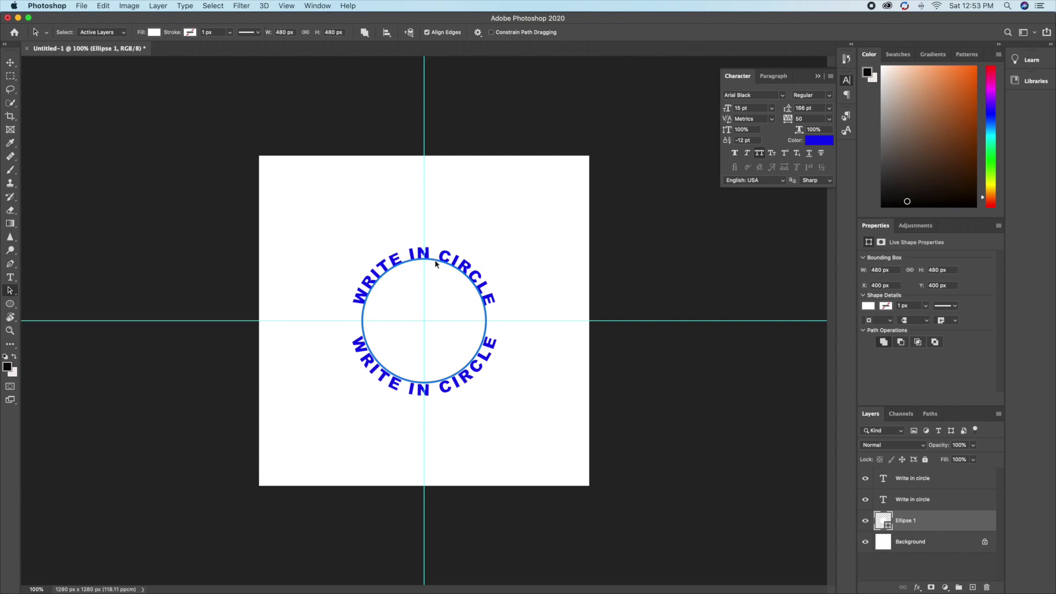
click(457, 261)
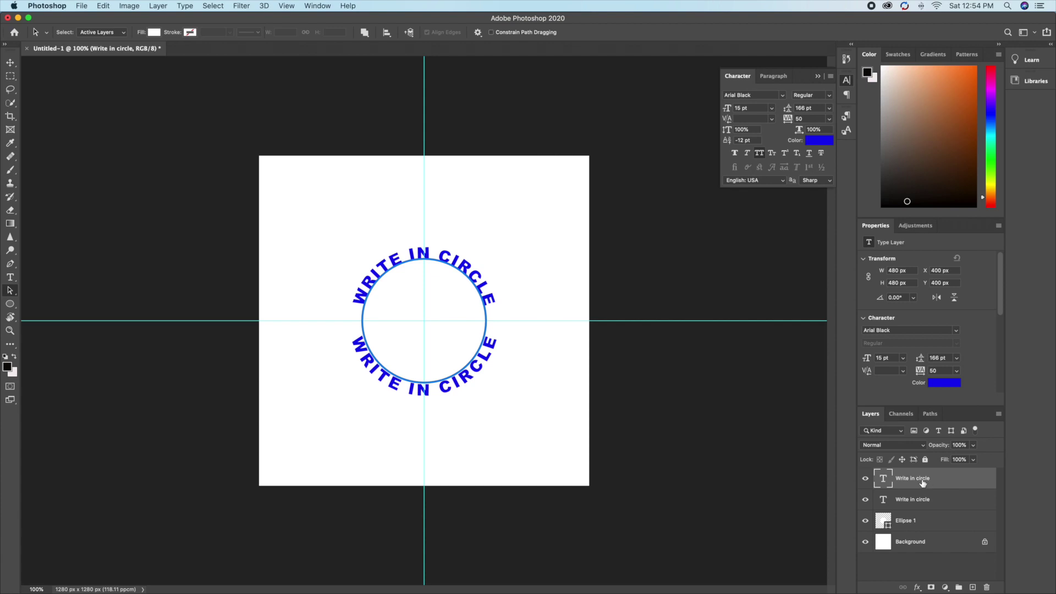
click(724, 142)
drag(725, 142, 726, 142)
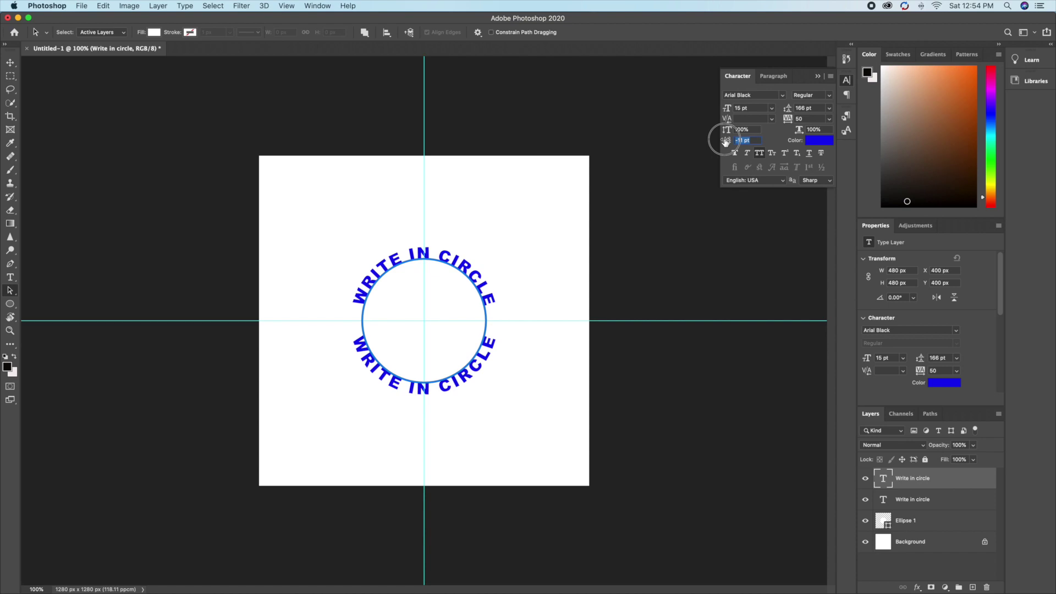
click(702, 141)
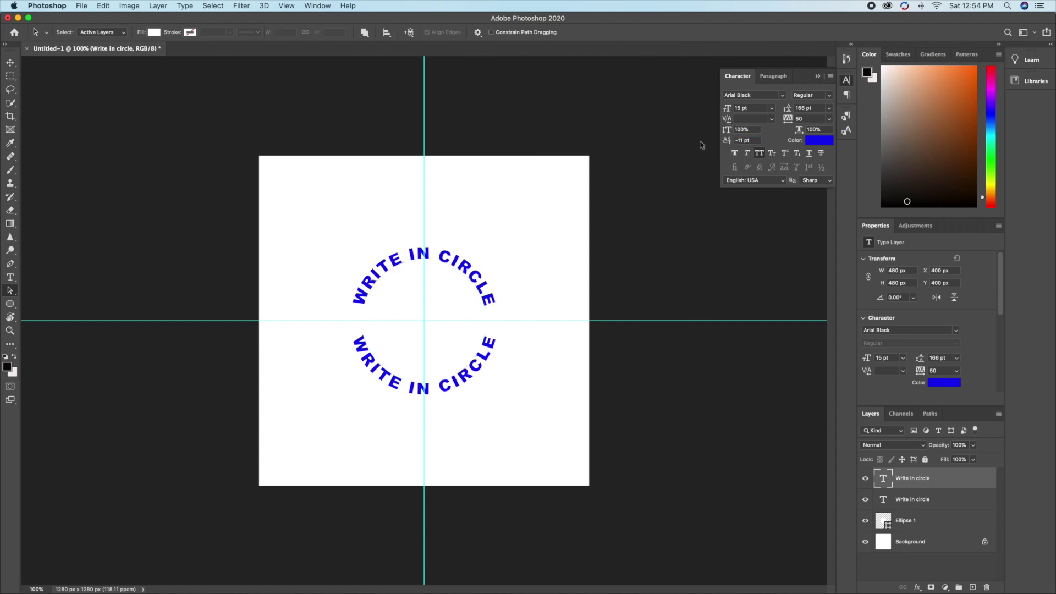
click(922, 520)
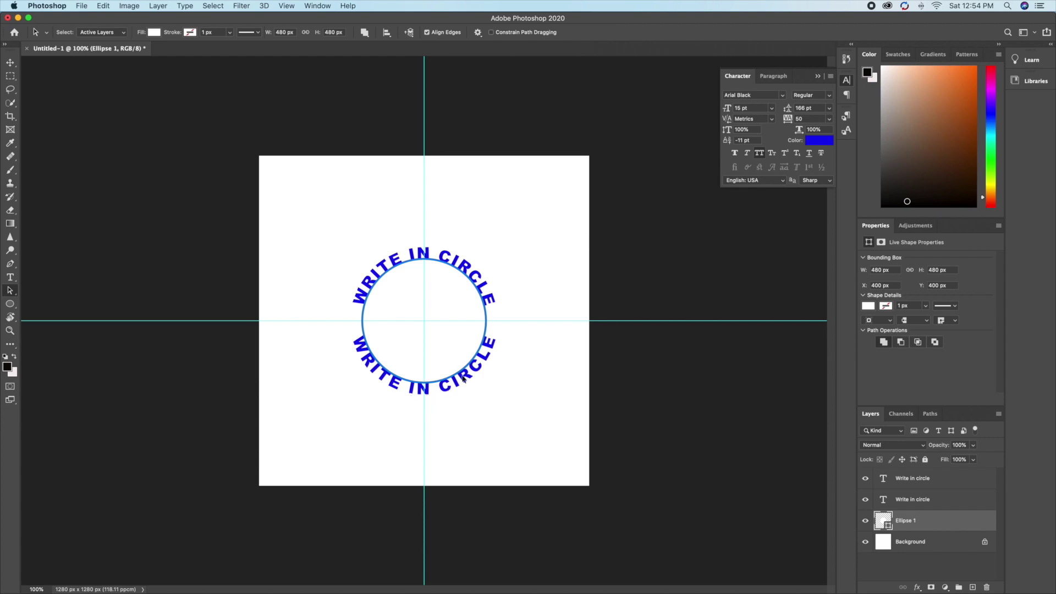
click(481, 381)
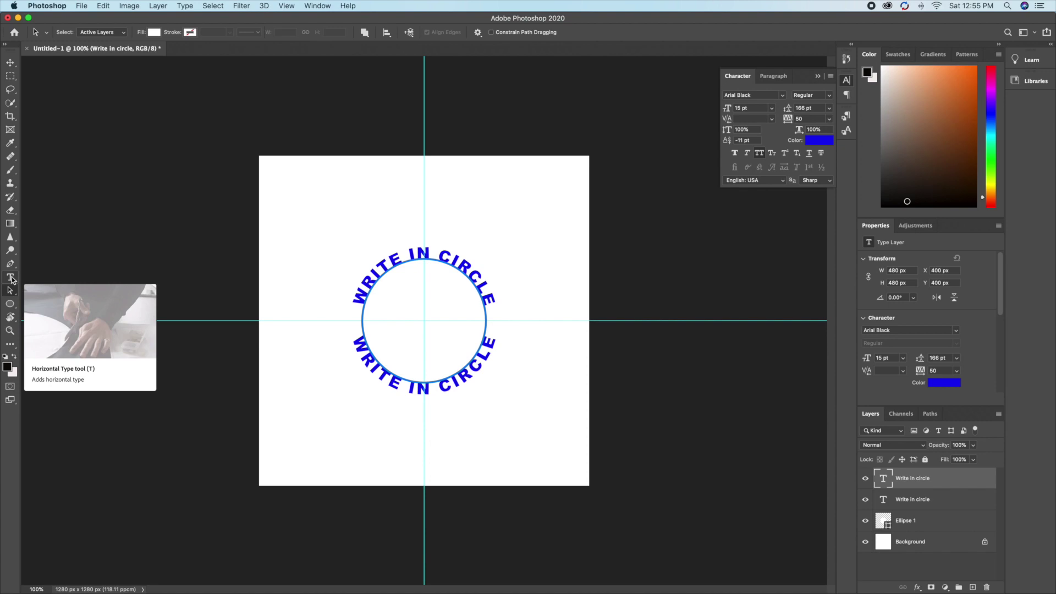
Step: Replace the text along the circle's lower half with "In photoshop"
click(10, 277)
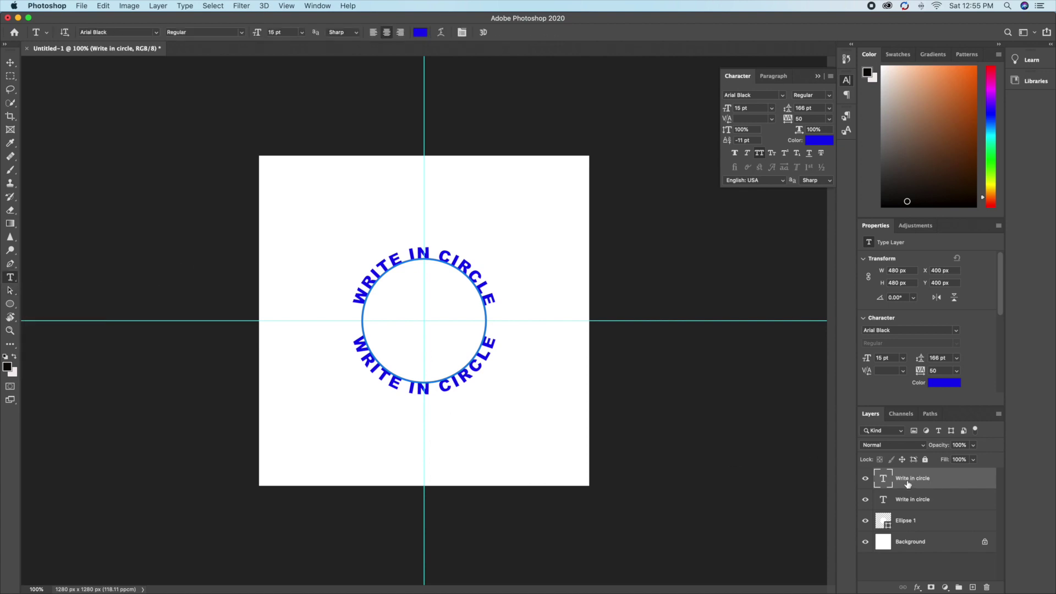
click(446, 387)
key(super+a)
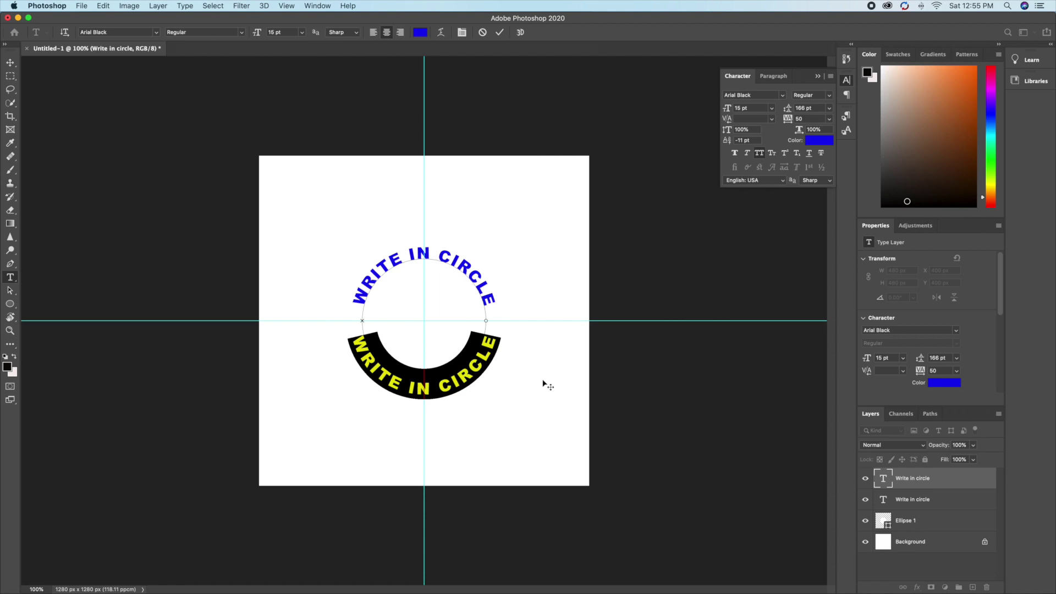
text(IN A)
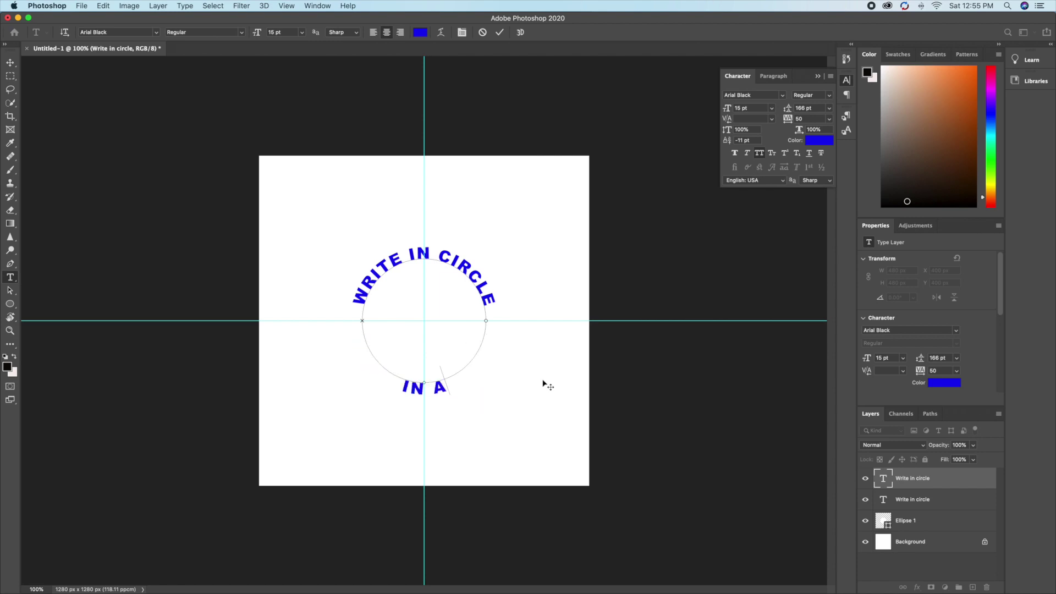
key(BackSpace)
key(BackSpace)
text(PHOTO)
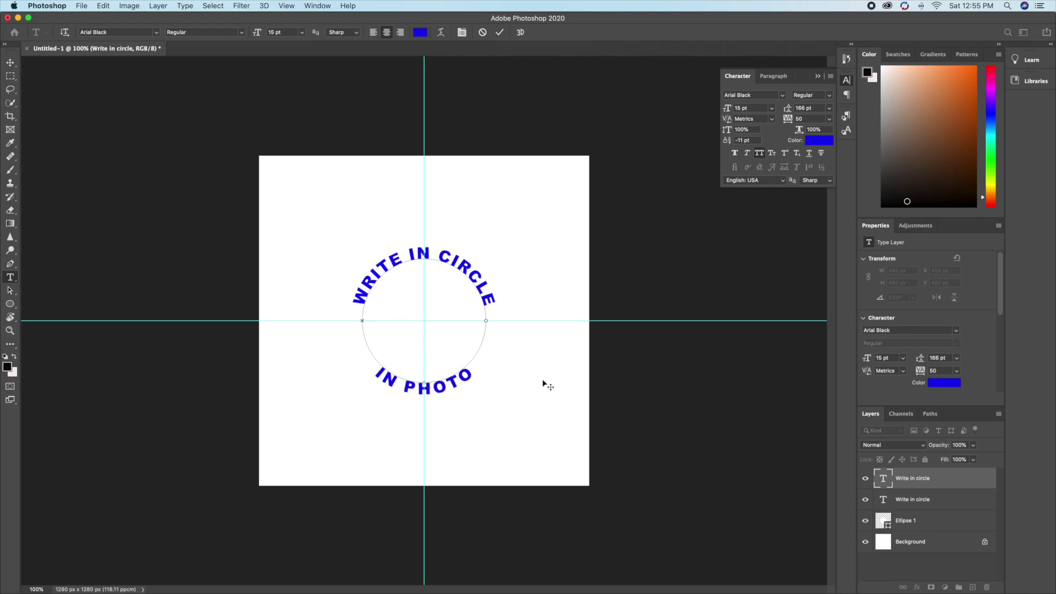
text(SI)
key(BackSpace)
text(OP)
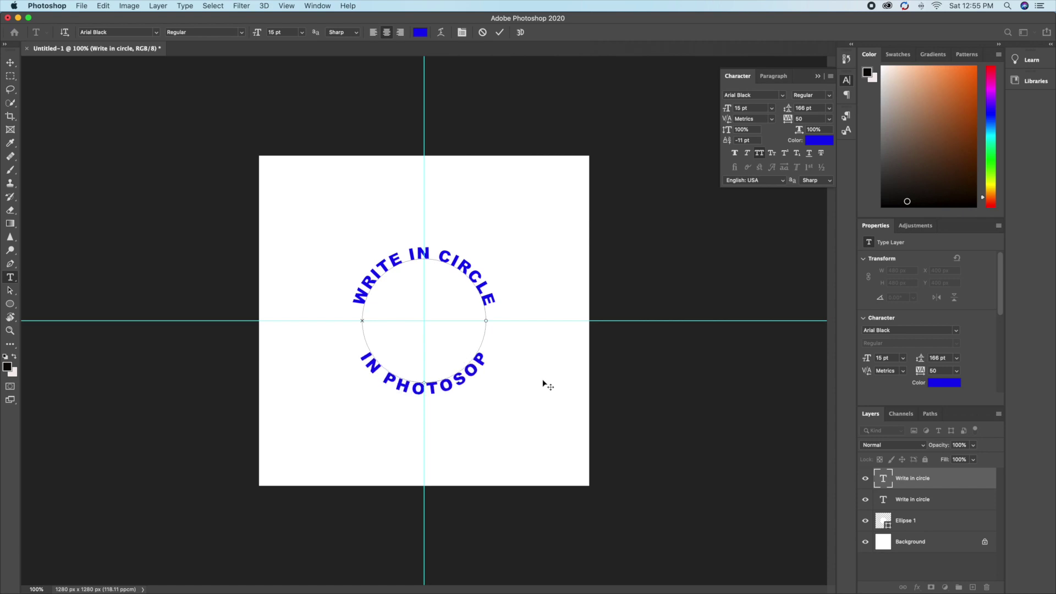
key(BackSpace)
key(BackSpace)
key(BackSpace)
text(SHOP)
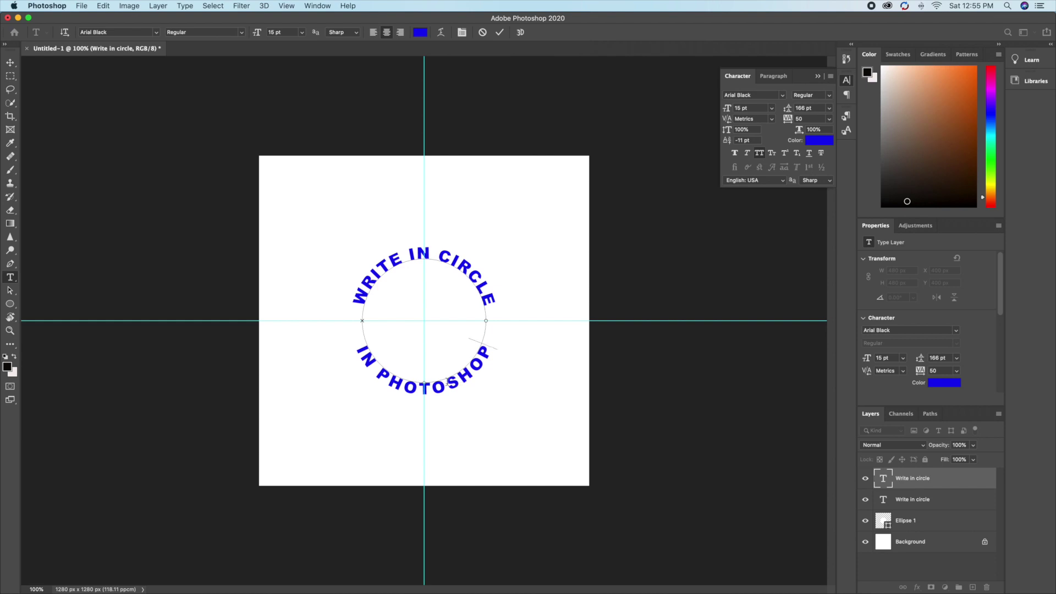
Step: Change the font of the lower text "In photoshop" to Rockwell Regular and commit the edit
triple_click(456, 383)
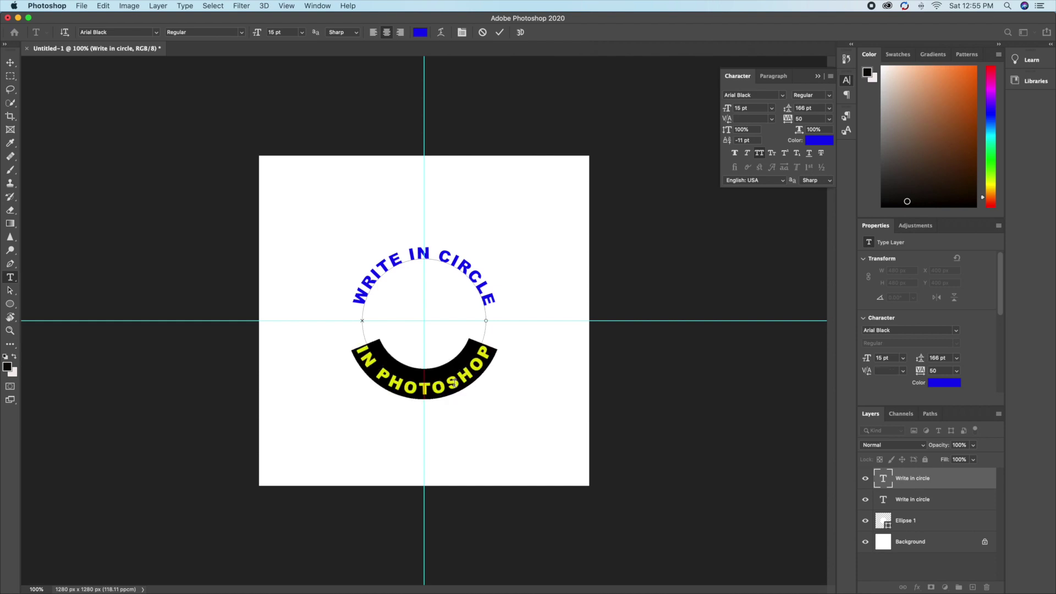
click(156, 33)
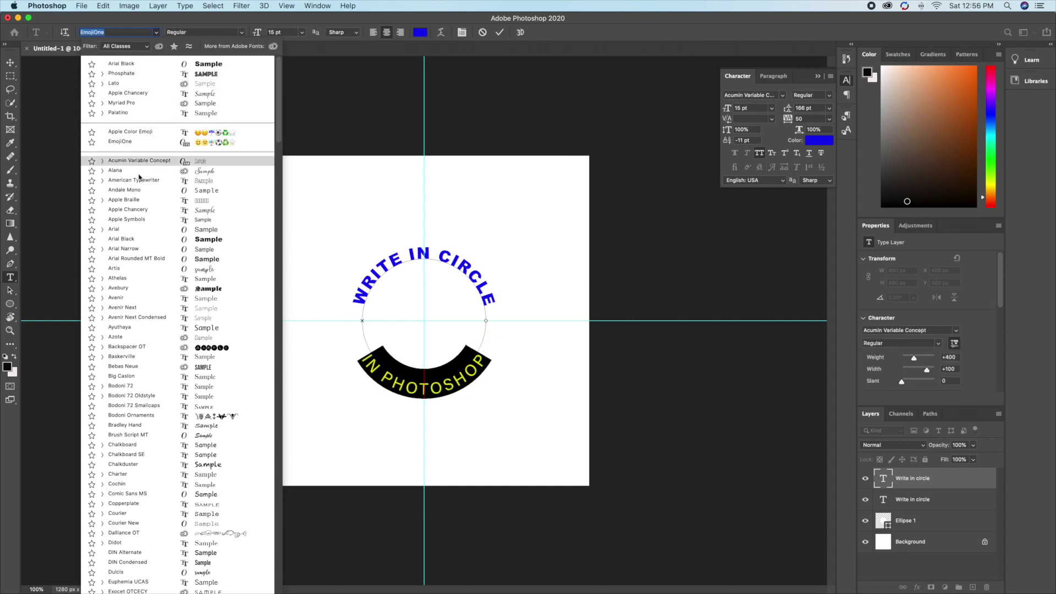
scroll(153, 212, down, 20)
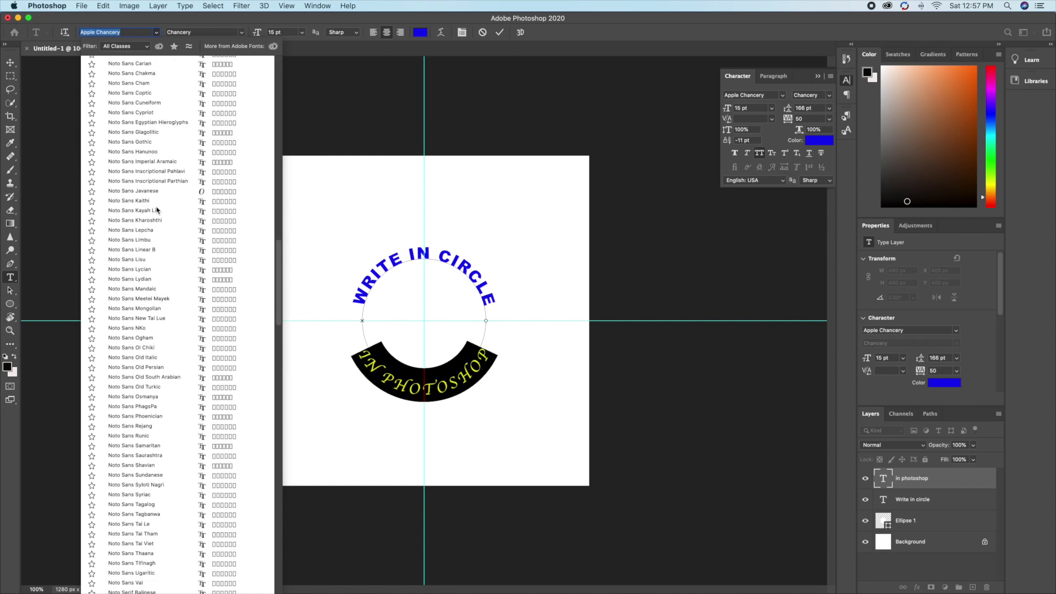
scroll(157, 209, up, 15)
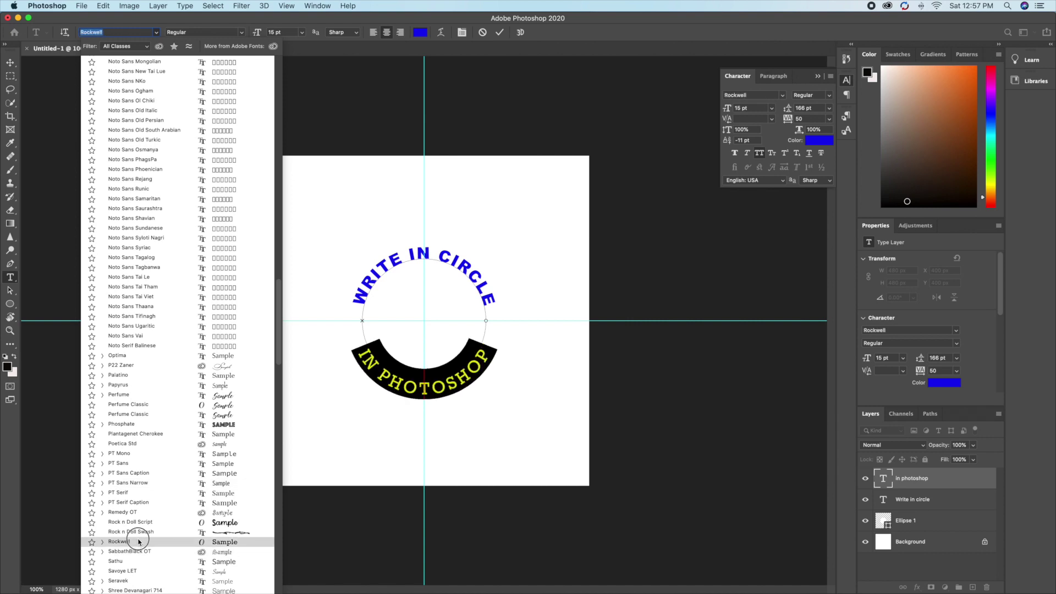
key(Return)
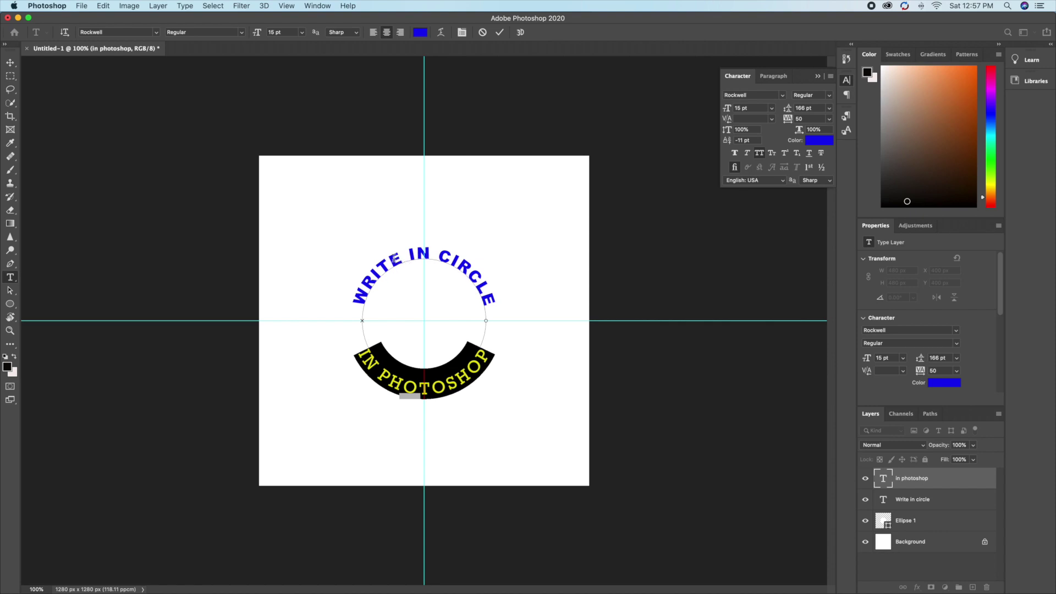
key(Escape)
Step: Change the font of the upper text "Write in circle" to Rockwell Bold
key(alt+bracketleft)
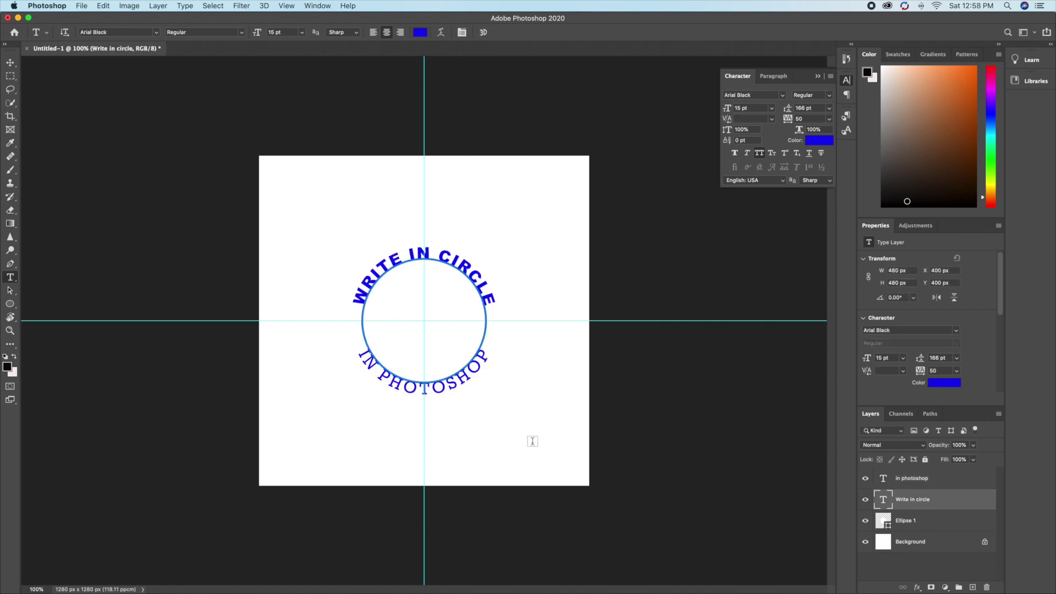
triple_click(397, 259)
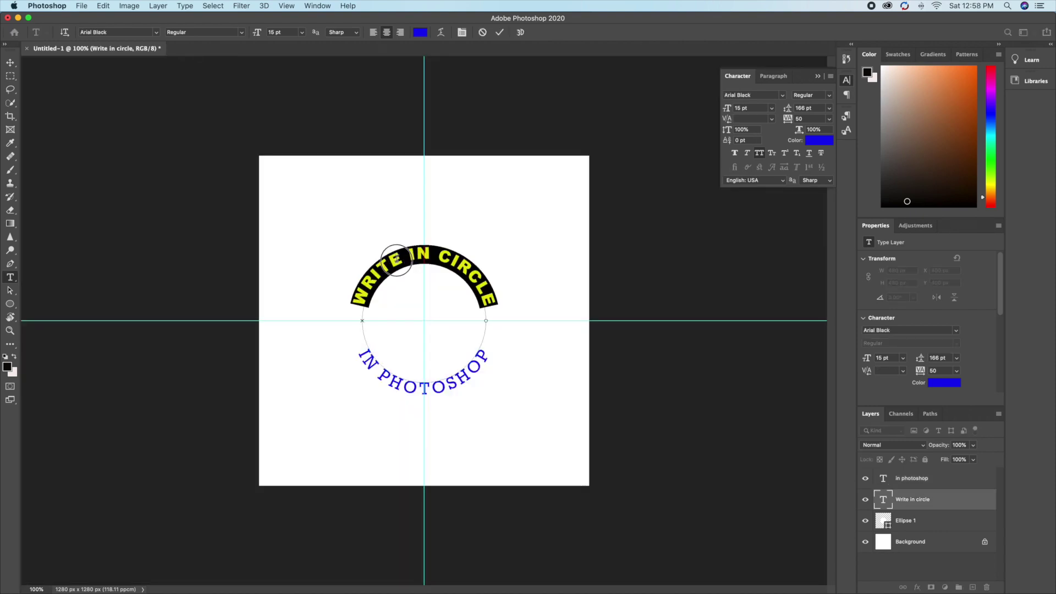
click(154, 33)
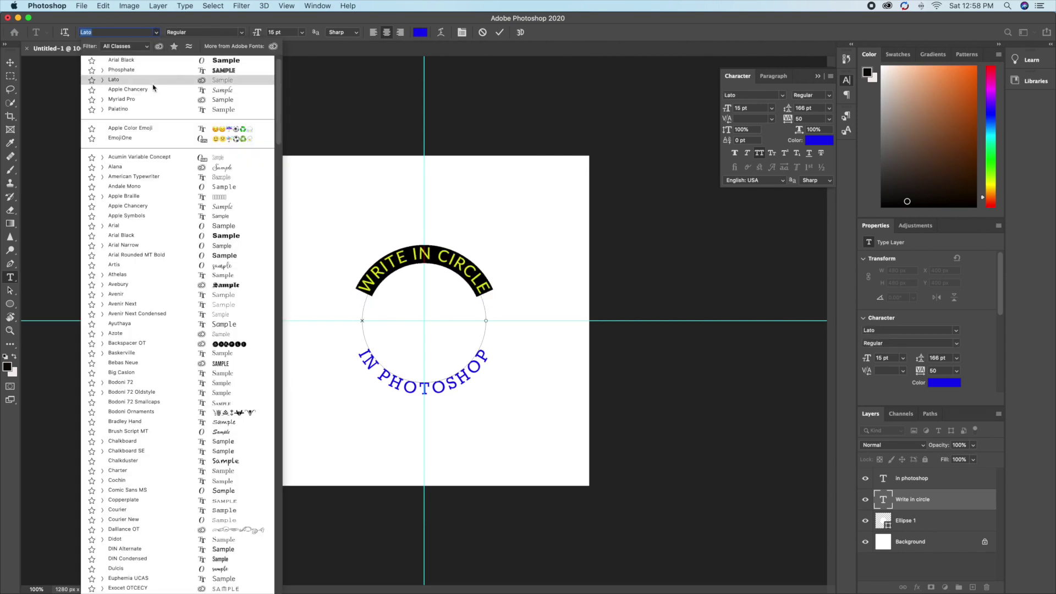
scroll(153, 88, down, 3)
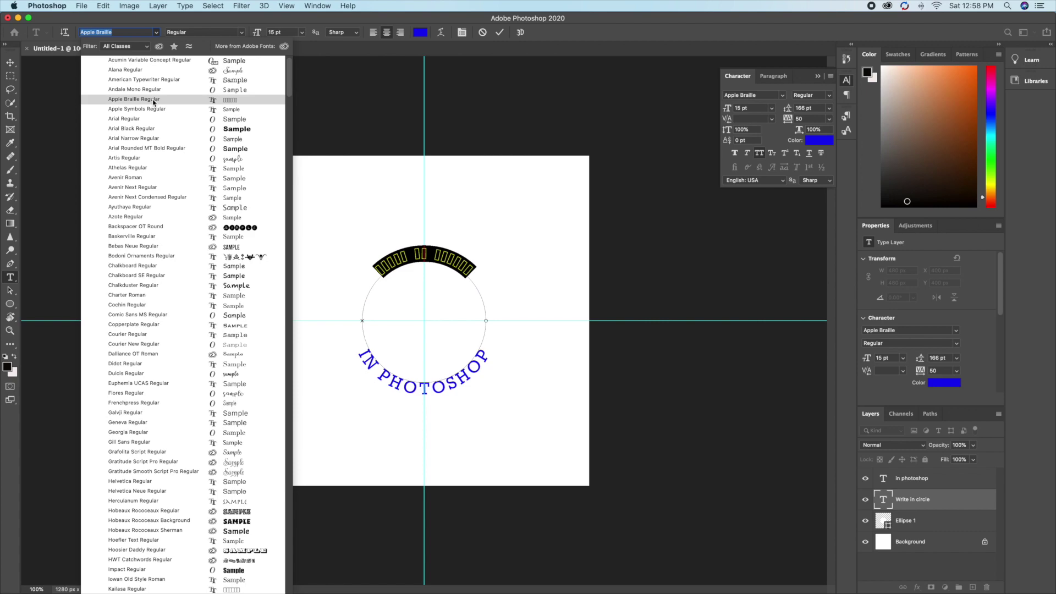
scroll(154, 116, down, 15)
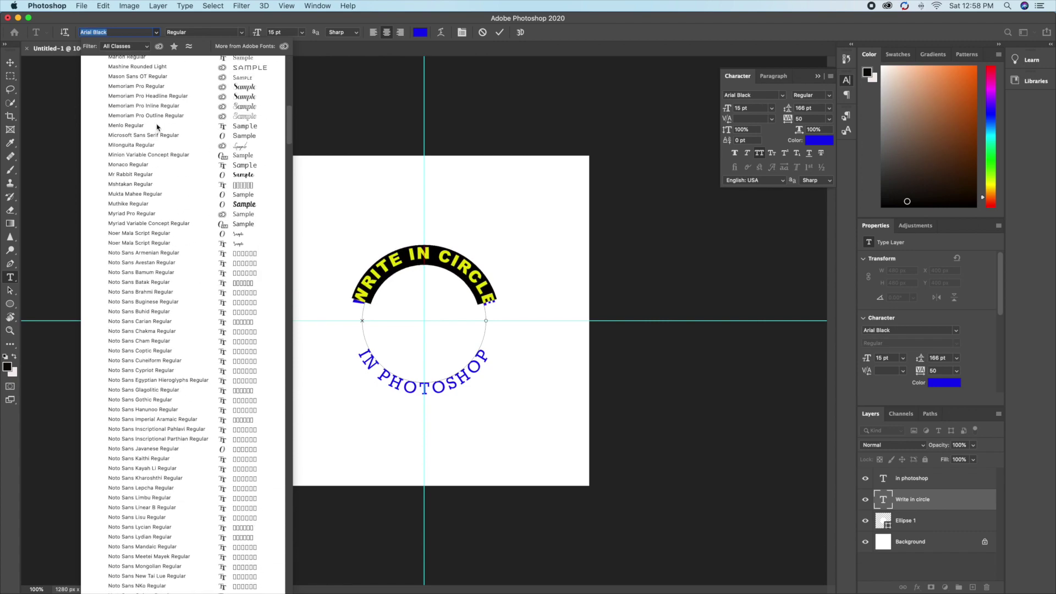
scroll(157, 126, down, 5)
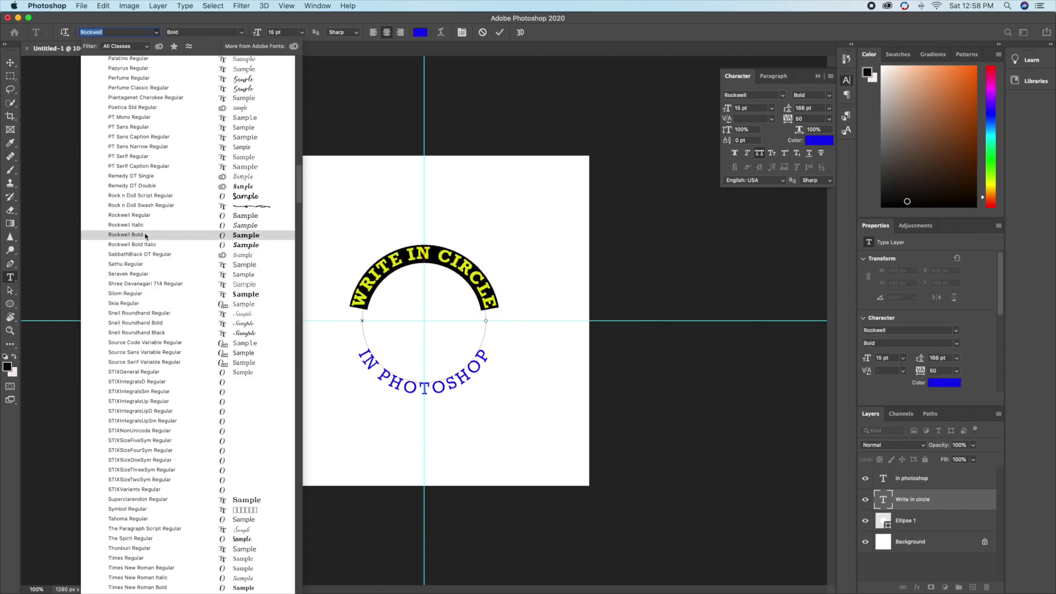
click(145, 235)
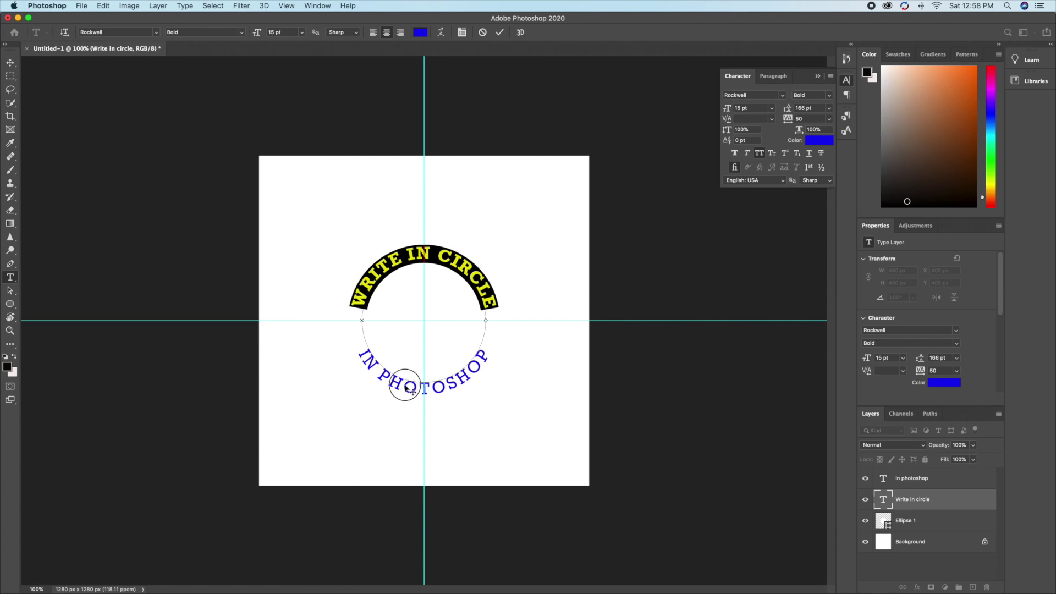
Step: Set the font style of the lower text "In photoshop" to Bold and commit the edit
click(900, 483)
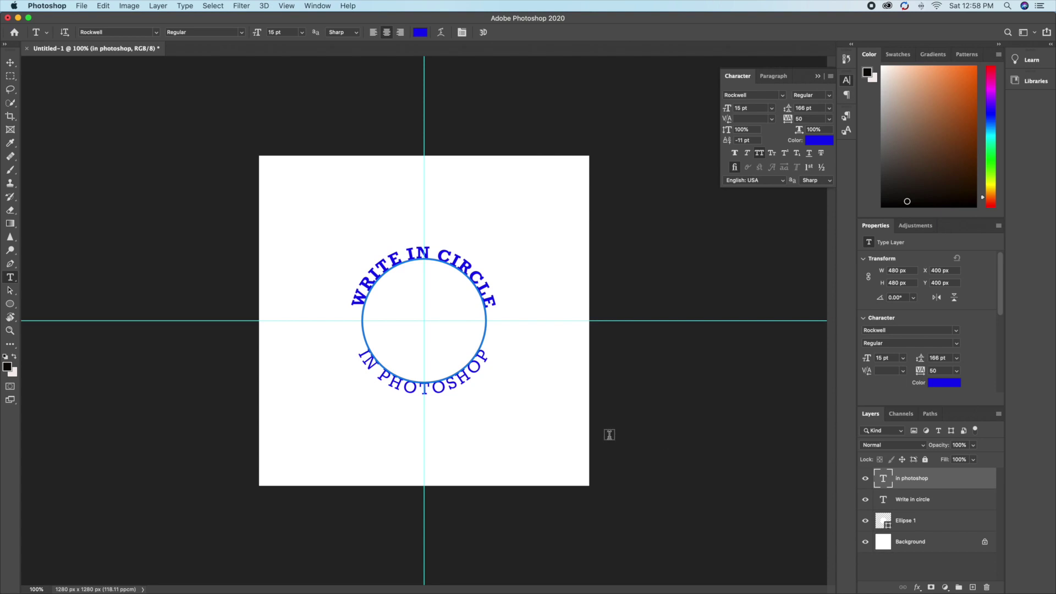
triple_click(438, 386)
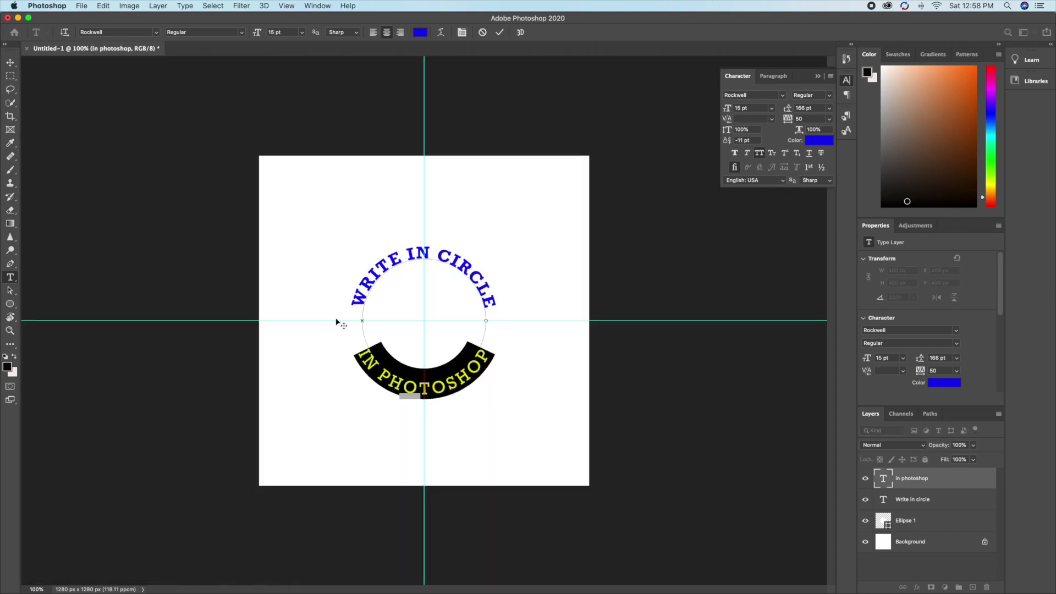
click(242, 33)
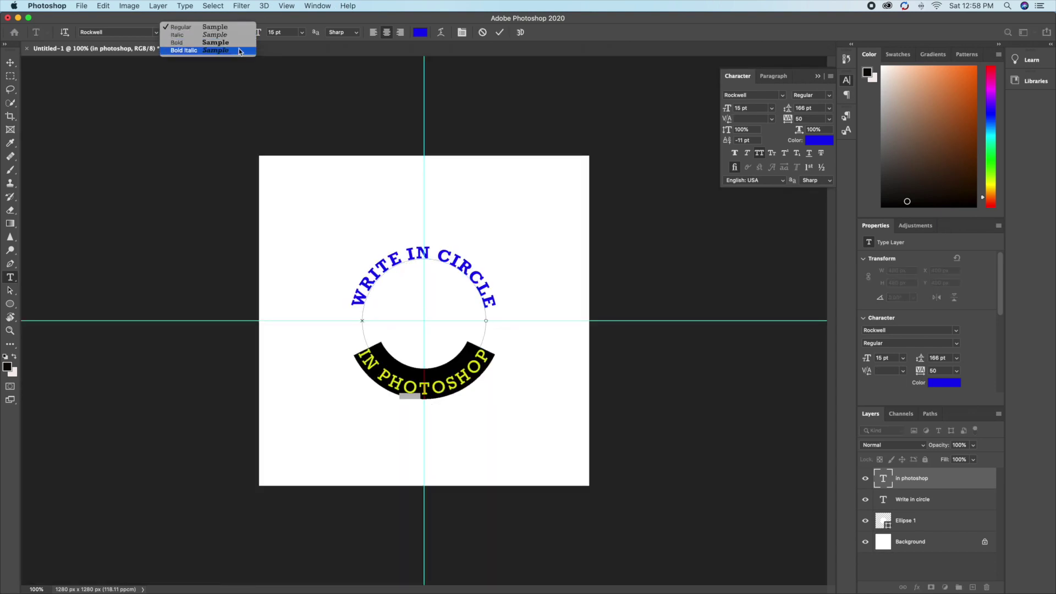
click(236, 42)
click(686, 365)
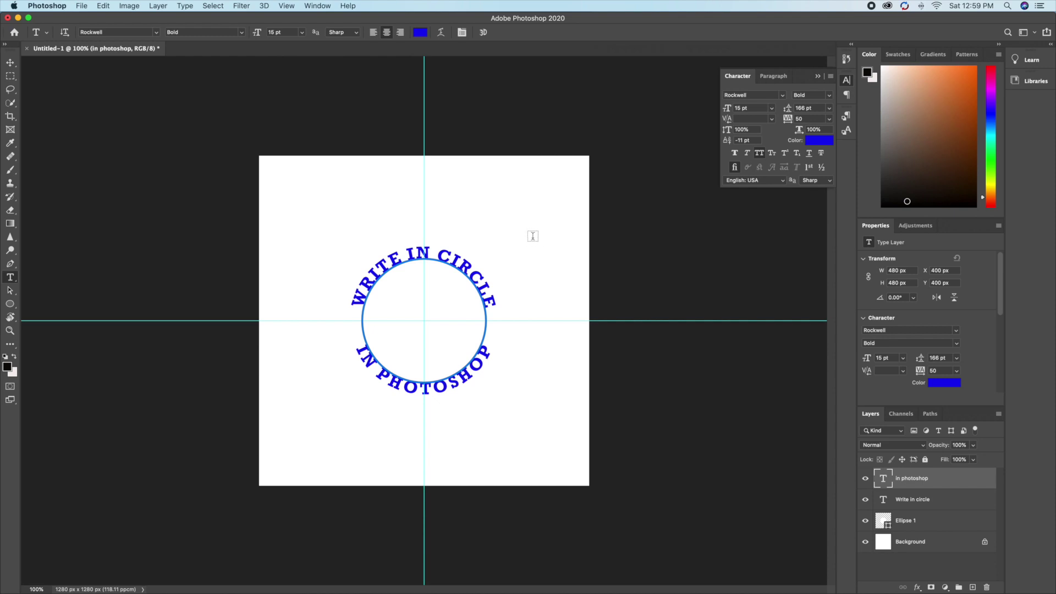
Step: Draw an open wavy path of six points above the circular text with the Curvature Pen tool, about 1026 px wide and 137 px high
click(11, 265)
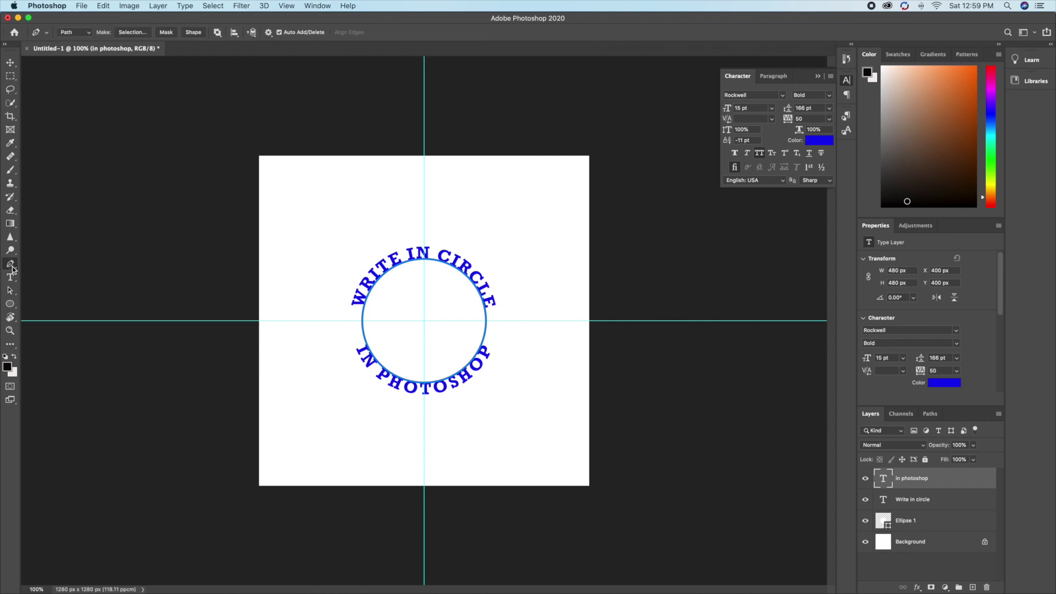
right_click(11, 265)
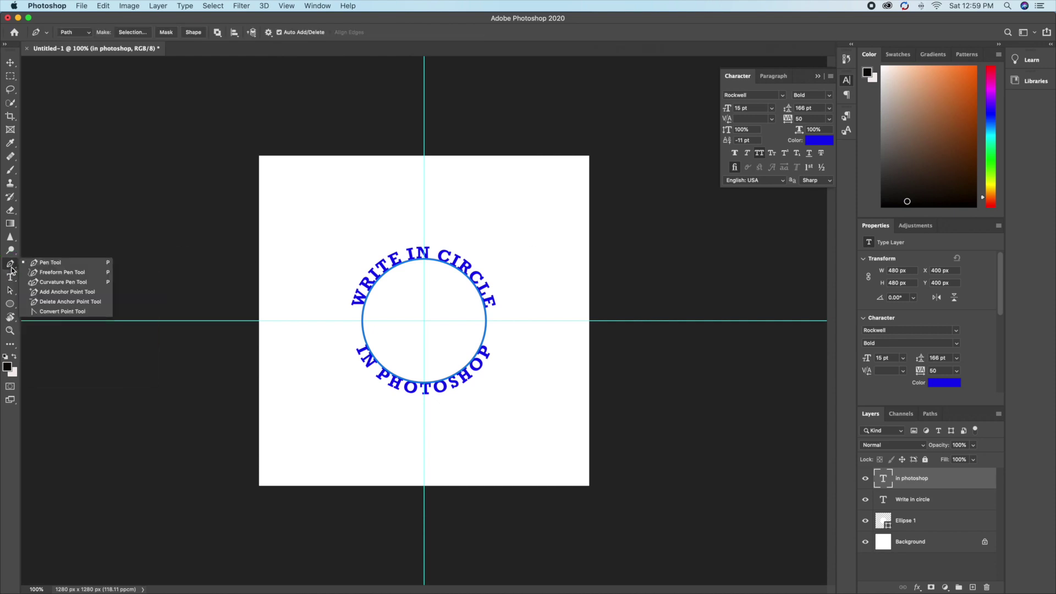
click(50, 283)
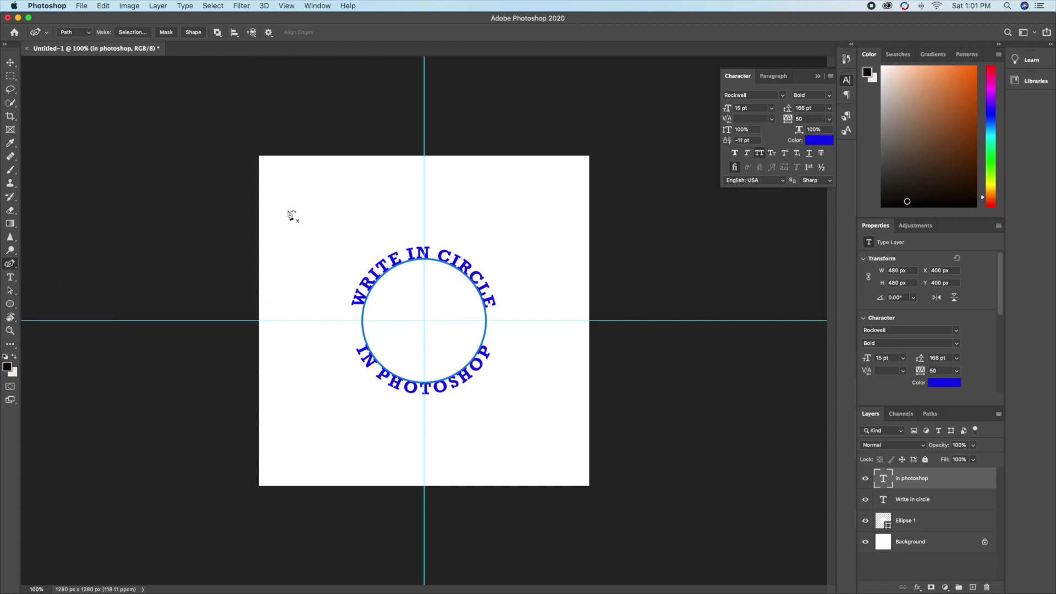
click(286, 206)
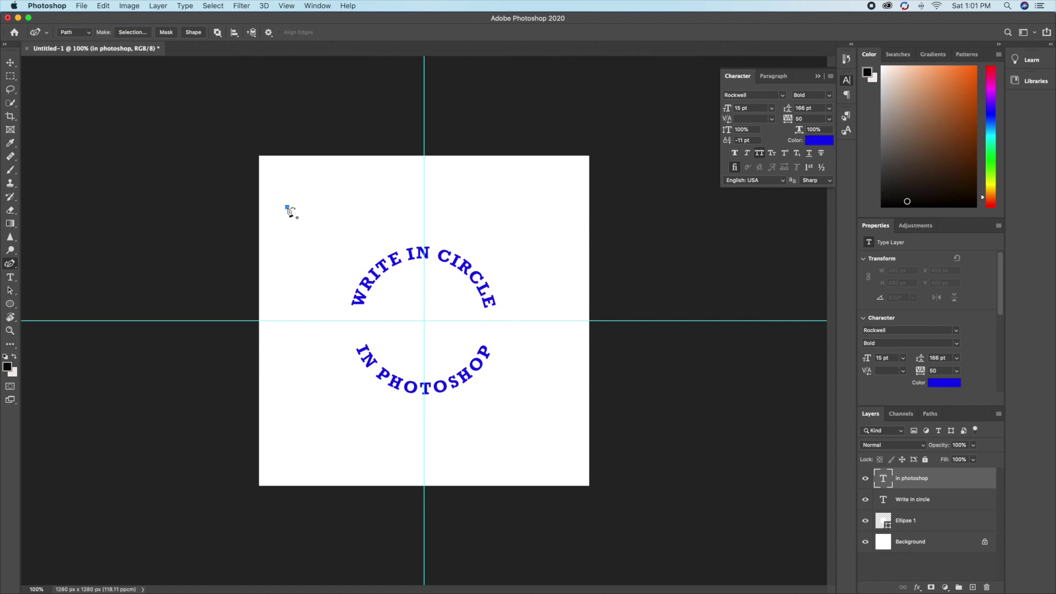
click(338, 191)
click(390, 209)
click(434, 188)
click(506, 224)
click(552, 193)
key(Escape)
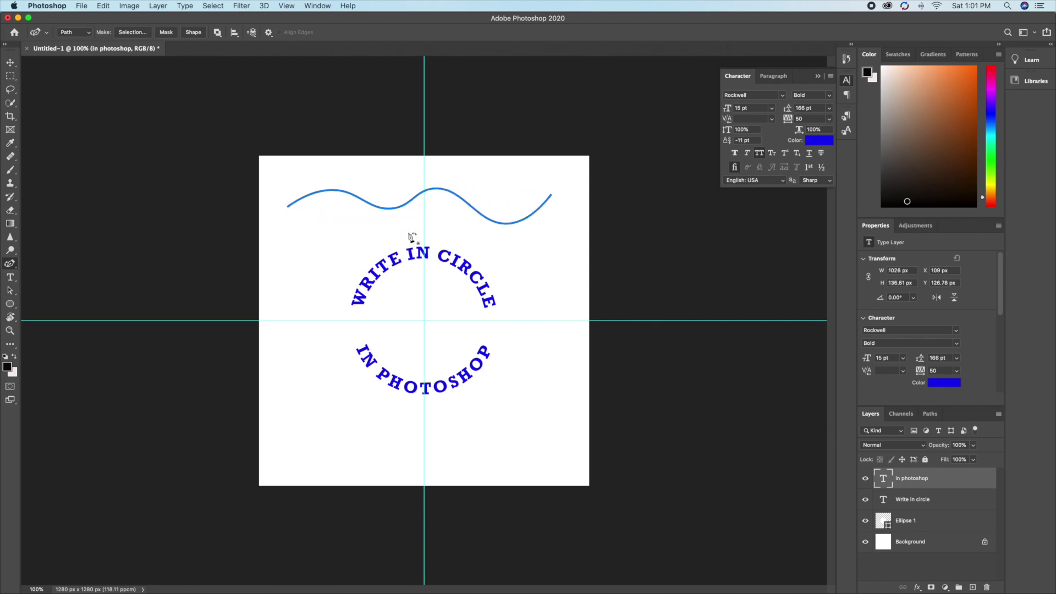
Step: Add the text "write in circle photoshop" along the wavy path and extend its text range further along the curve
click(10, 279)
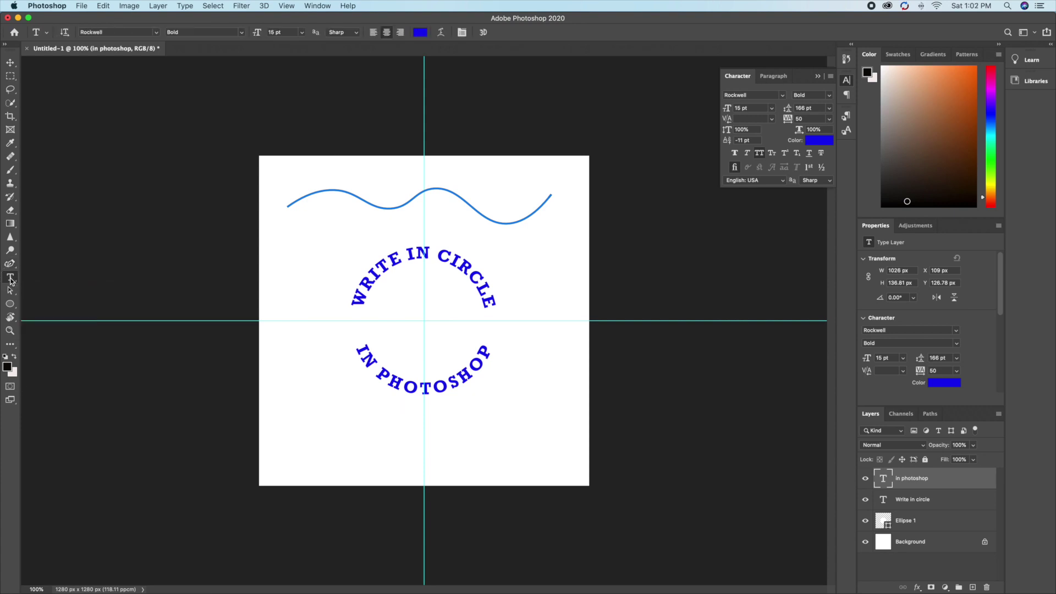
click(311, 193)
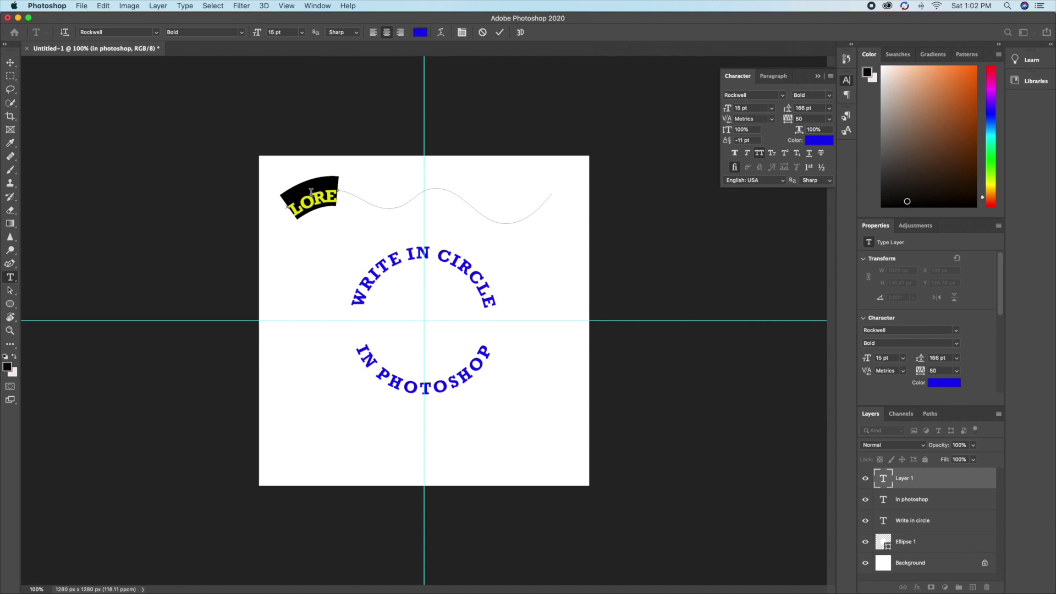
text(WRIT)
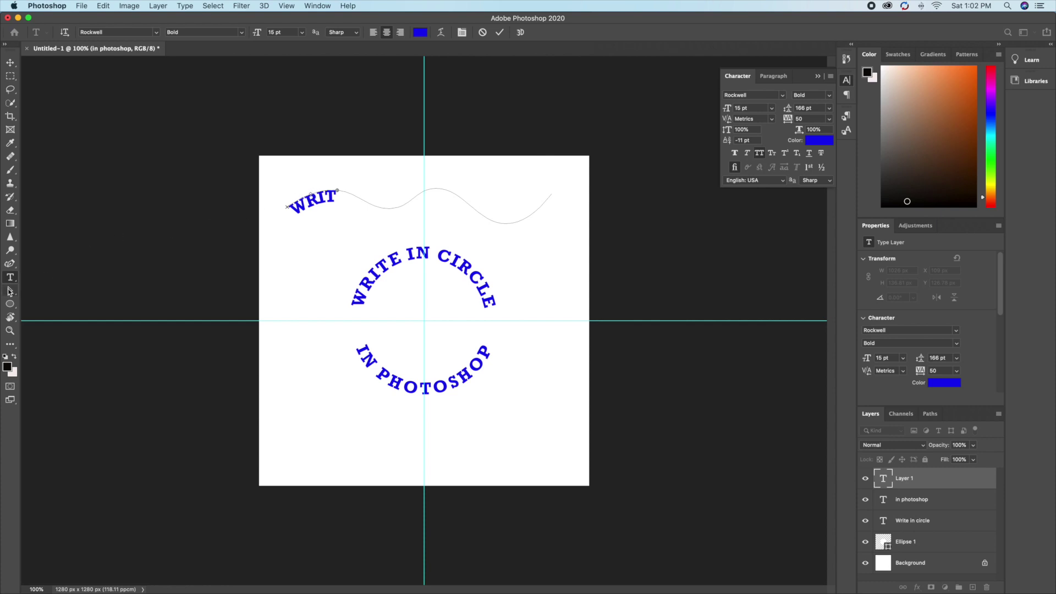
click(9, 292)
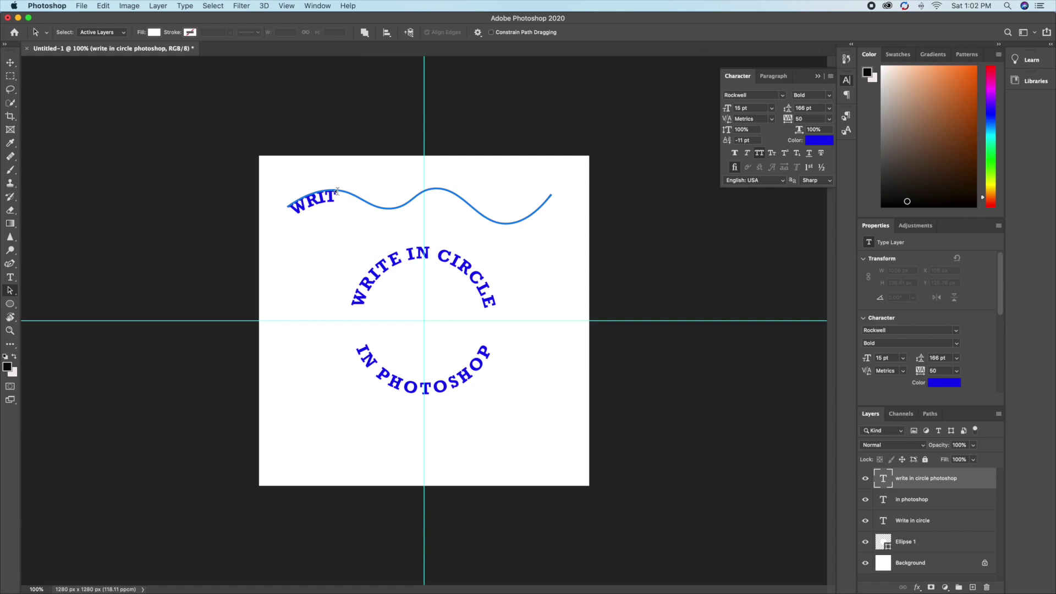
mouse_move(337, 190)
mouse_down()
mouse_move(385, 207)
mouse_move(406, 204)
mouse_move(407, 184)
mouse_move(446, 180)
mouse_move(501, 200)
mouse_move(517, 191)
mouse_up()
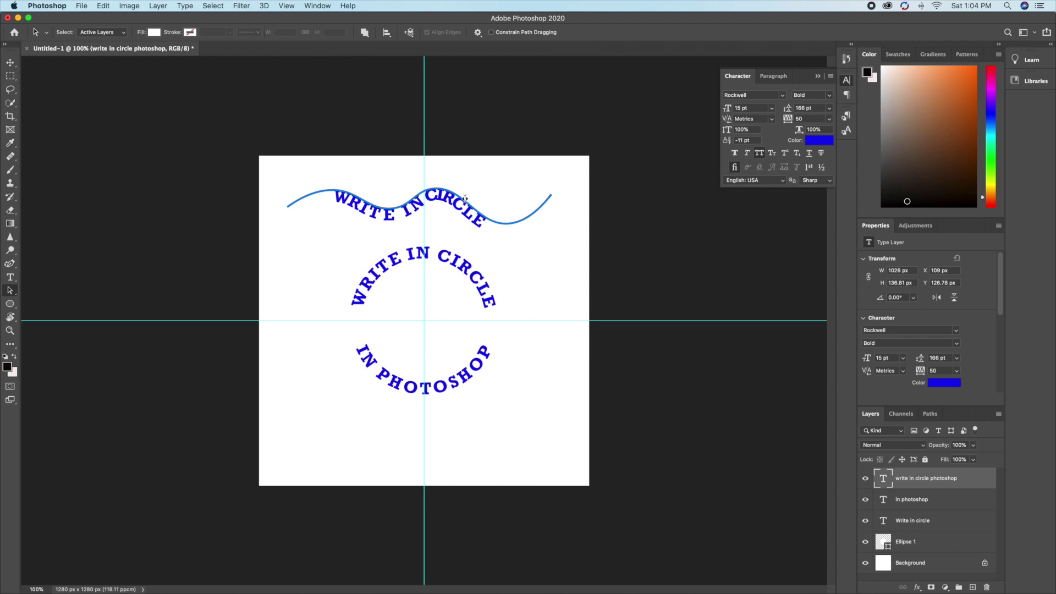
Step: Set the baseline shift of the wavy path text to 0 pt
click(725, 143)
text(0)
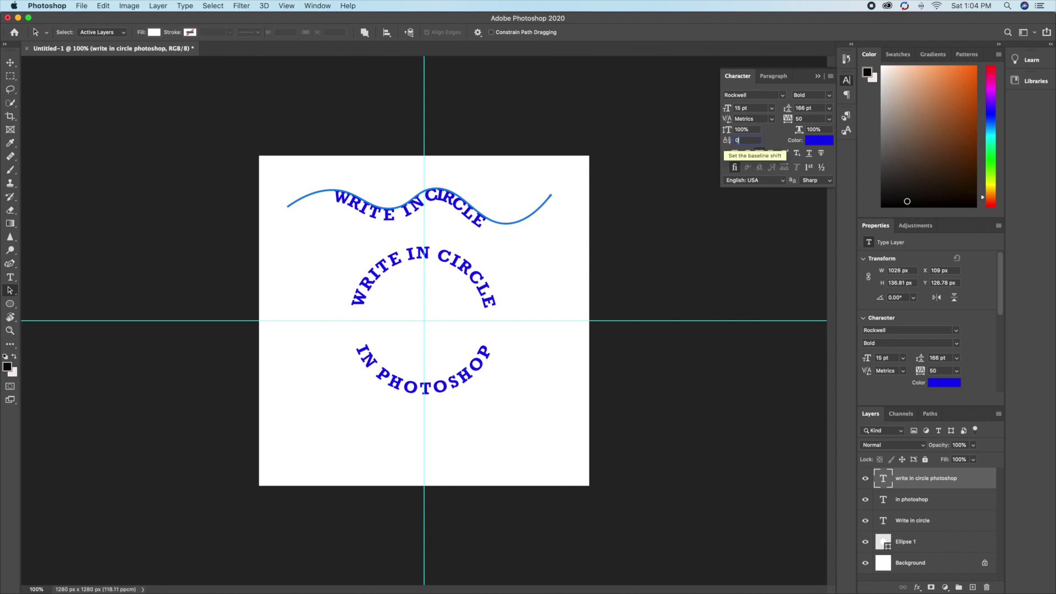
key(Return)
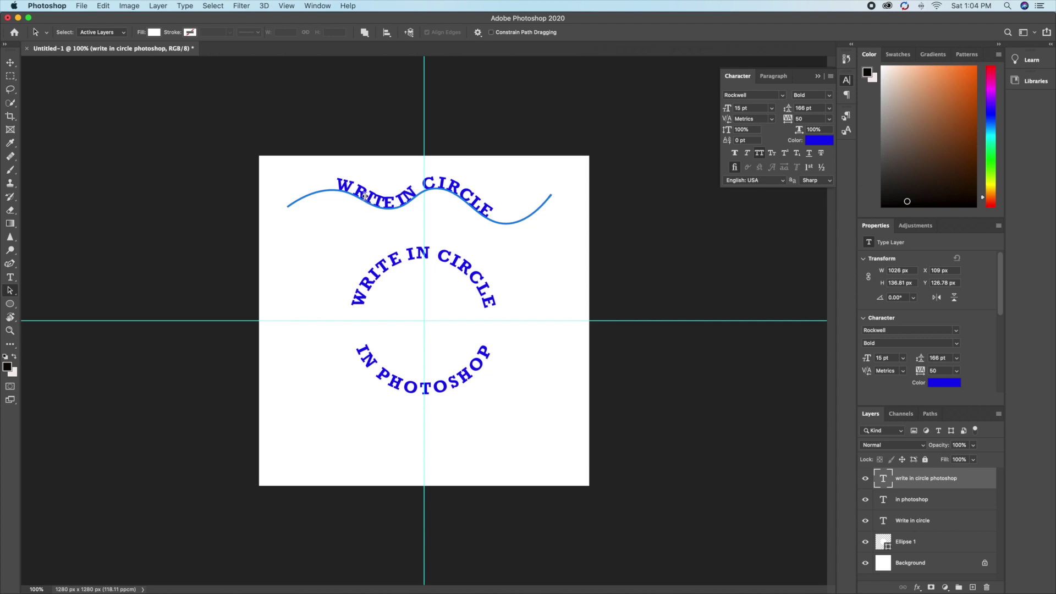
Step: Open the wavy path text for editing and widen the kerning between the crowded letters of the word "WRITE"
click(10, 277)
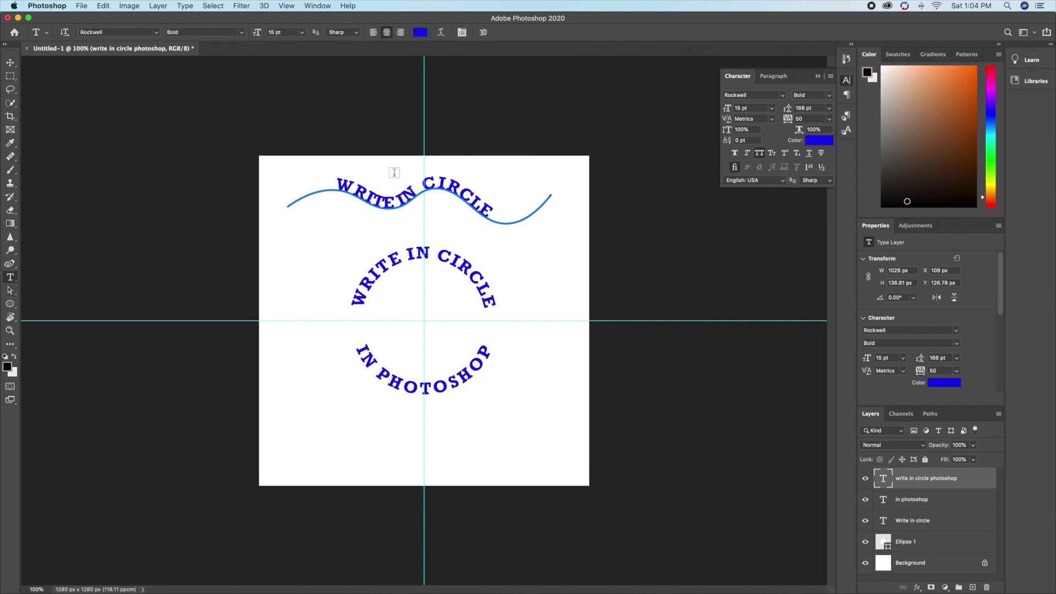
click(367, 188)
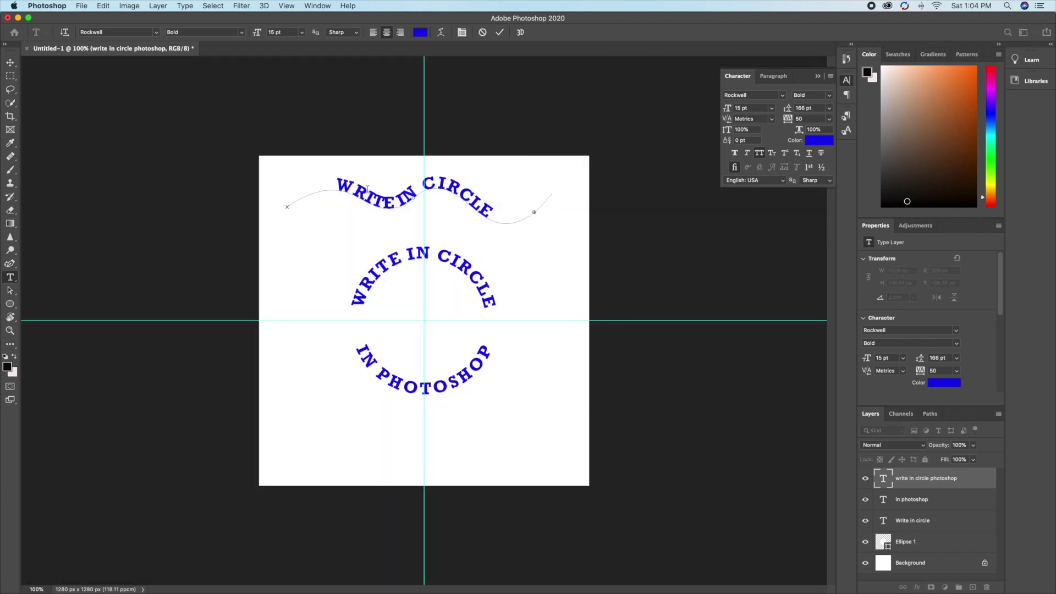
key(BackSpace)
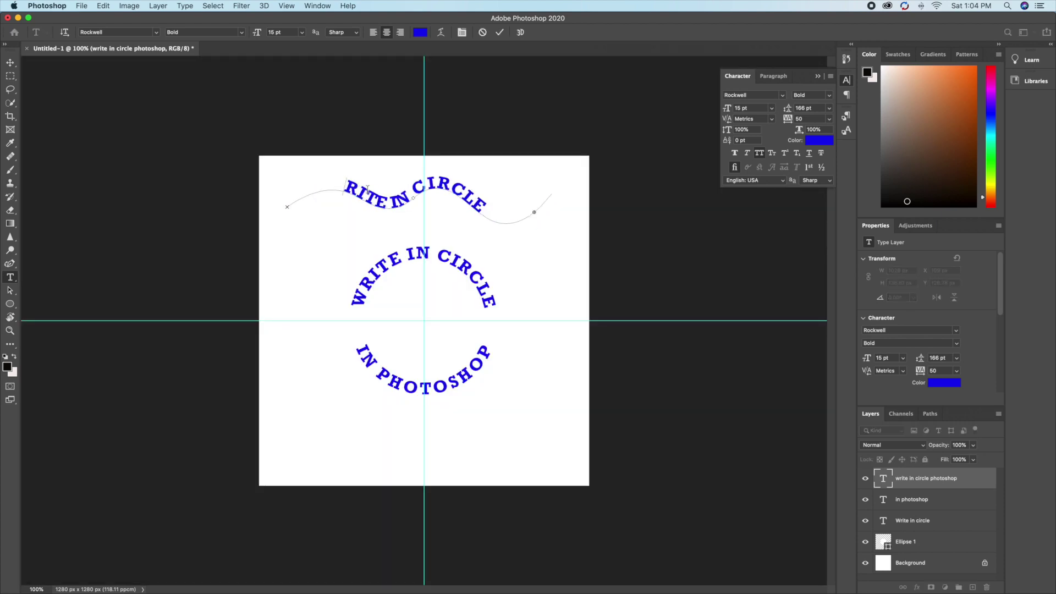
key(super+z)
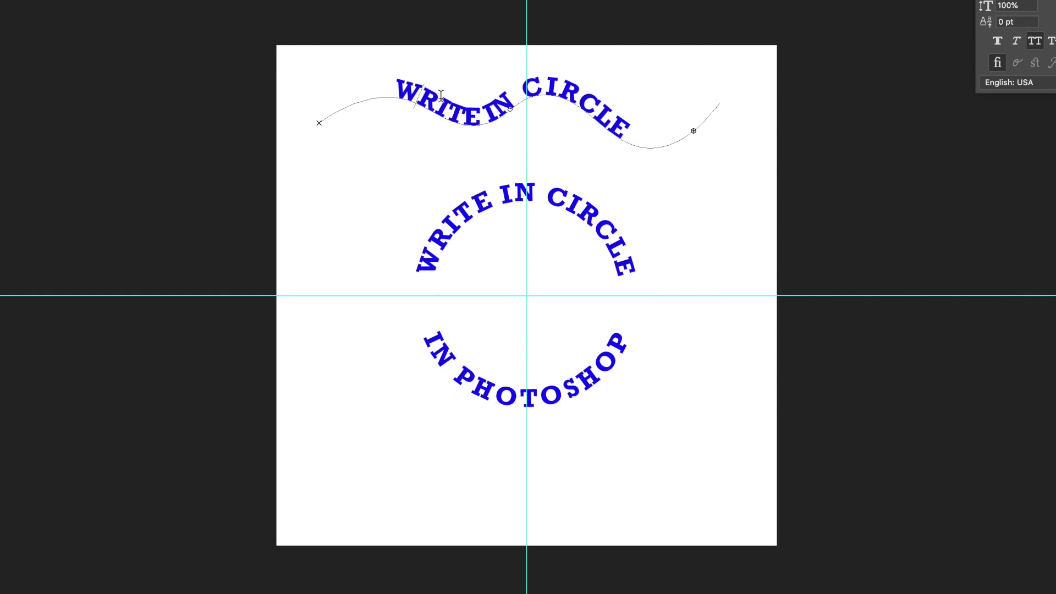
key(Right)
key(Right)
key(Right)
key(Right)
key(alt+Right)
key(alt+Right)
key(alt+Right)
key(alt+Right)
key(alt+Right)
key(alt+Right)
key(alt+Right)
key(alt+Right)
key(alt+Right)
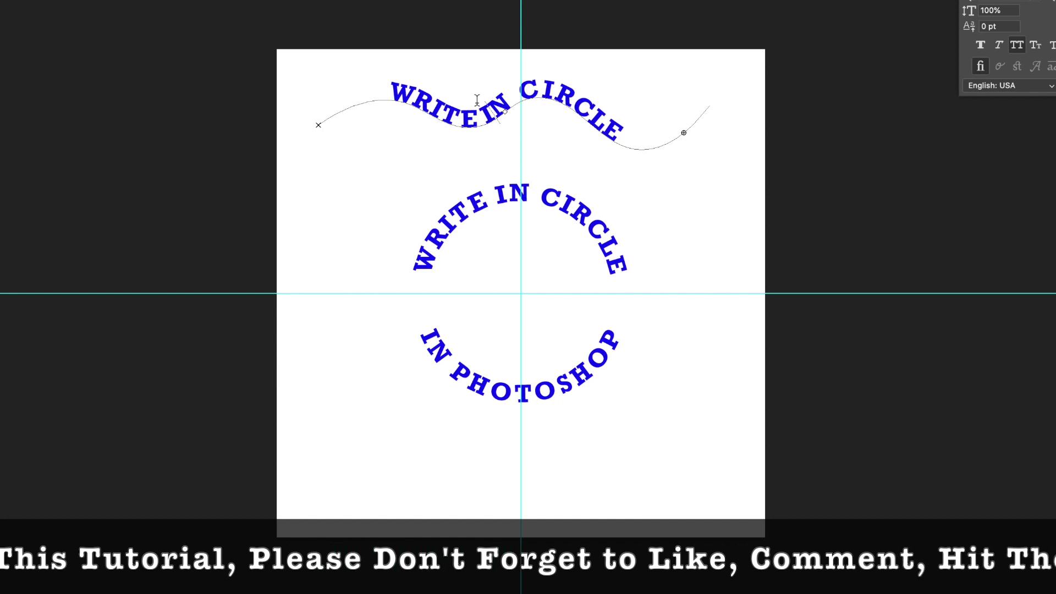
Step: Widen the kerning between the letters of "IN" in the wavy text and increase the gap separating it from "WRITE"
key(alt+Right)
key(alt+Right)
key(alt+Right)
key(alt+Right)
key(alt+Right)
key(alt+Right)
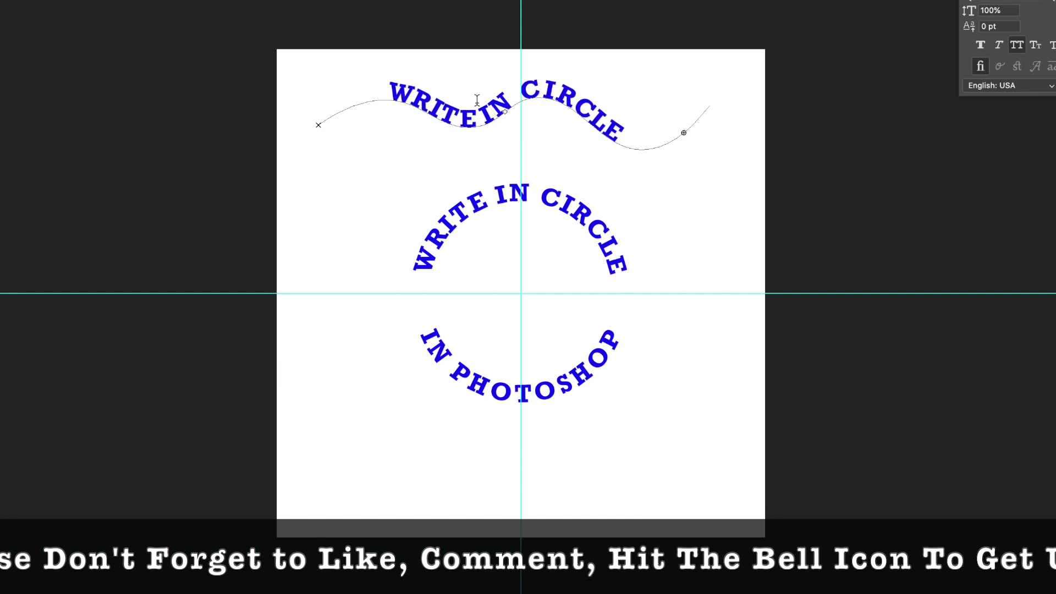
key(Left)
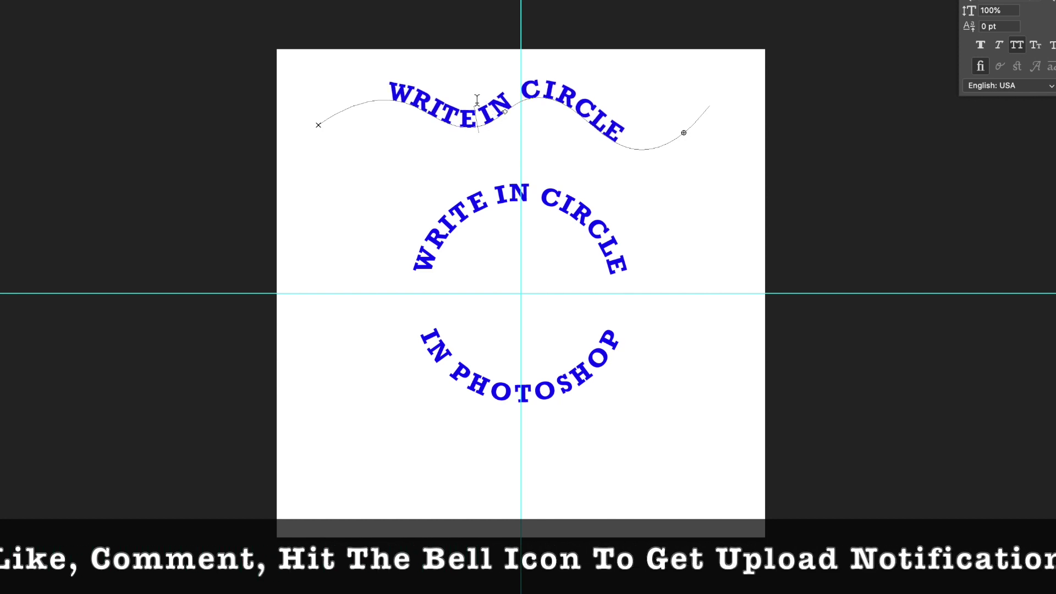
key(alt+Right)
key(alt+Right)
key(alt+Right)
key(alt+Right)
key(alt+Right)
key(alt+Right)
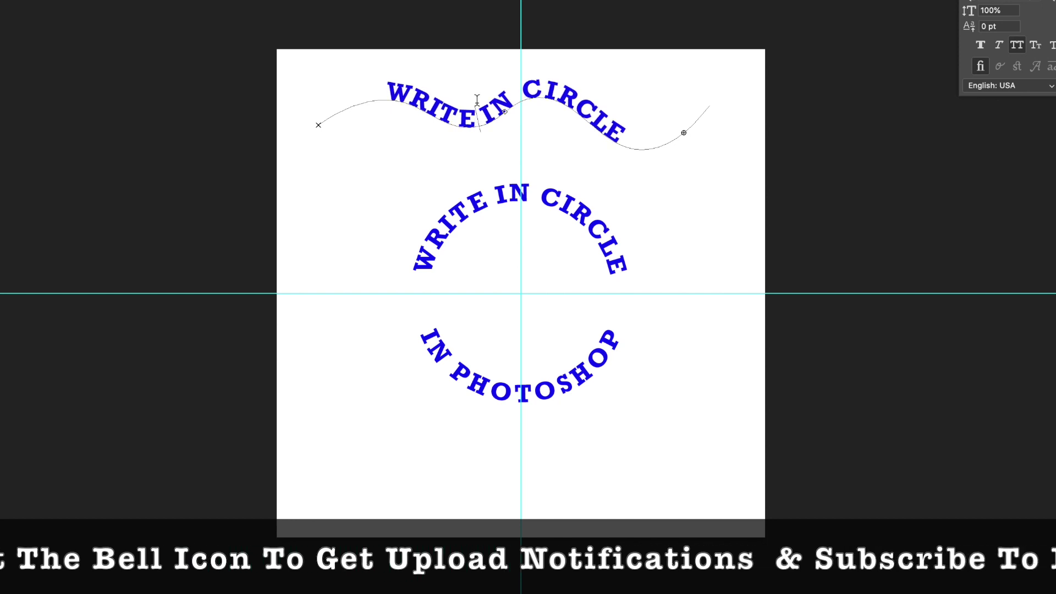